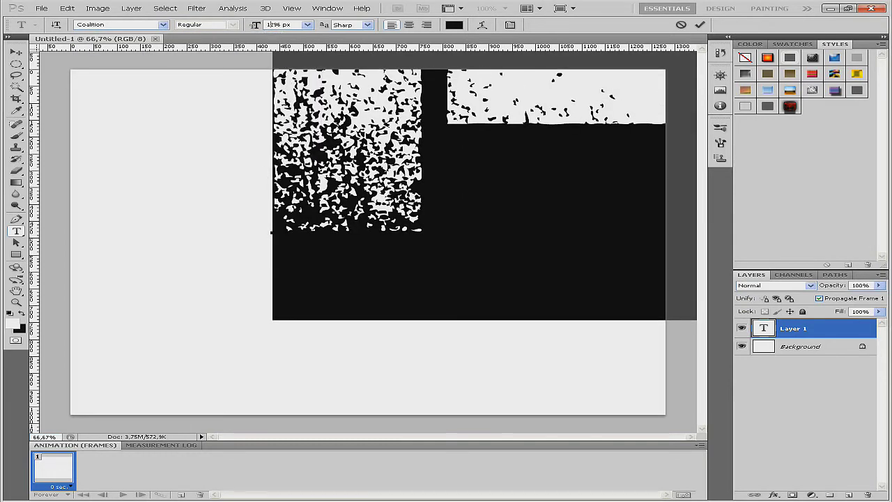
# - Enter the letter F at 806 px and set its font to Y-Andermo
pyautogui.write('806')
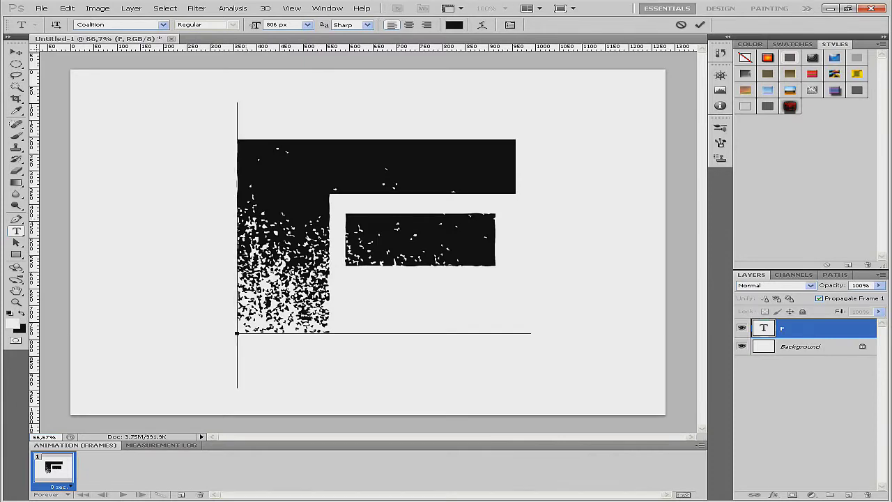
pyautogui.hotkey('ctrl', 'a')
pyautogui.click(163, 25)
pyautogui.click(139, 117)
pyautogui.press('Down')
pyautogui.press('Down')
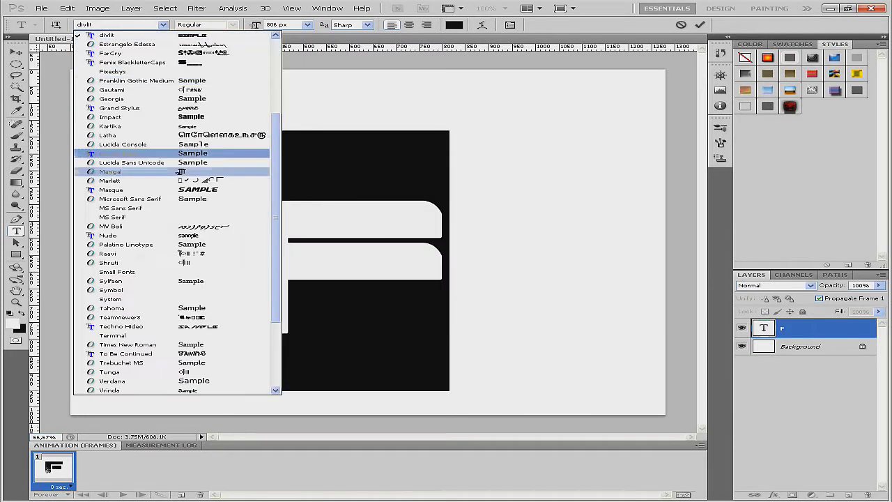
pyautogui.press('Up')
pyautogui.press('Up')
pyautogui.press('Up')
pyautogui.press('Return')
pyautogui.click(163, 24)
pyautogui.press('Down')
pyautogui.press('Down')
pyautogui.press('Return')
pyautogui.click(163, 25)
pyautogui.press('Down')
pyautogui.press('Down')
pyautogui.press('Down')
pyautogui.press('Down')
pyautogui.press('Down')
pyautogui.press('Down')
pyautogui.press('Down')
pyautogui.press('Down')
pyautogui.press('Down')
pyautogui.press('Down')
pyautogui.press('Down')
pyautogui.press('Return')
pyautogui.click(163, 25)
pyautogui.press('Up')
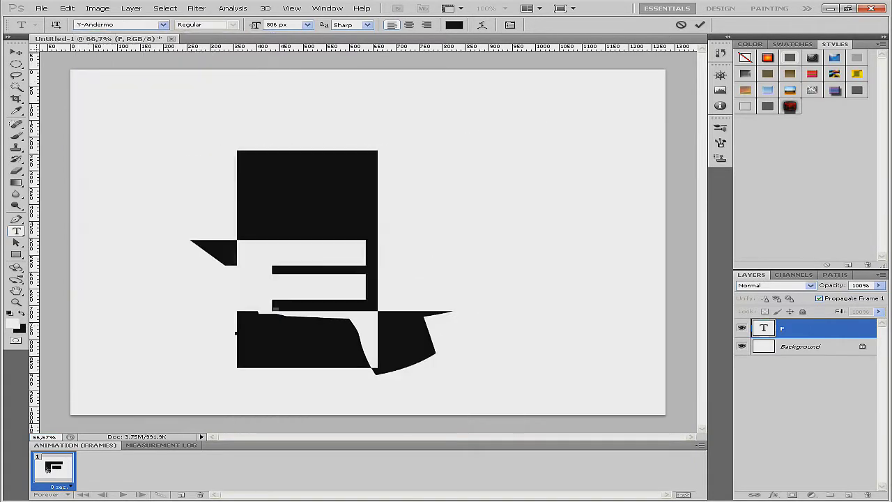
pyautogui.click(17, 230)
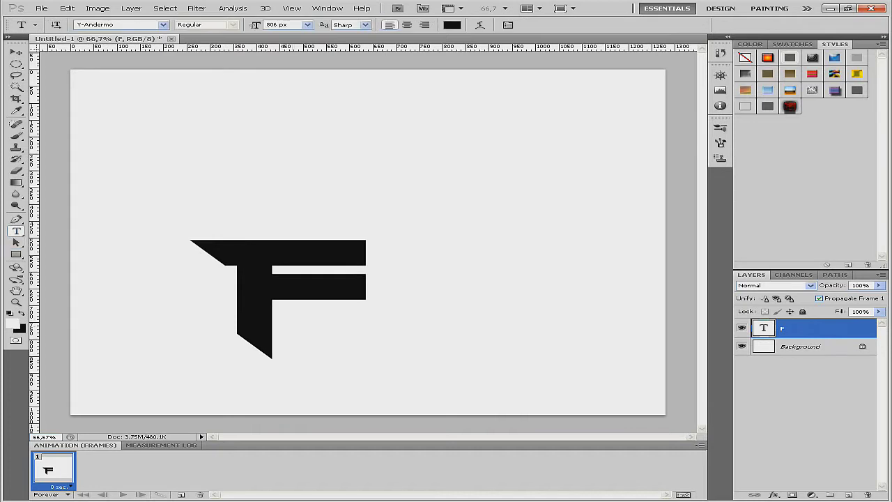
# - Set the letter F's font size to 1296 px and commit the text
pyautogui.hotkey('ctrl', 'a')
pyautogui.doubleClick(276, 24)
pyautogui.write('15')
pyautogui.press('Return')
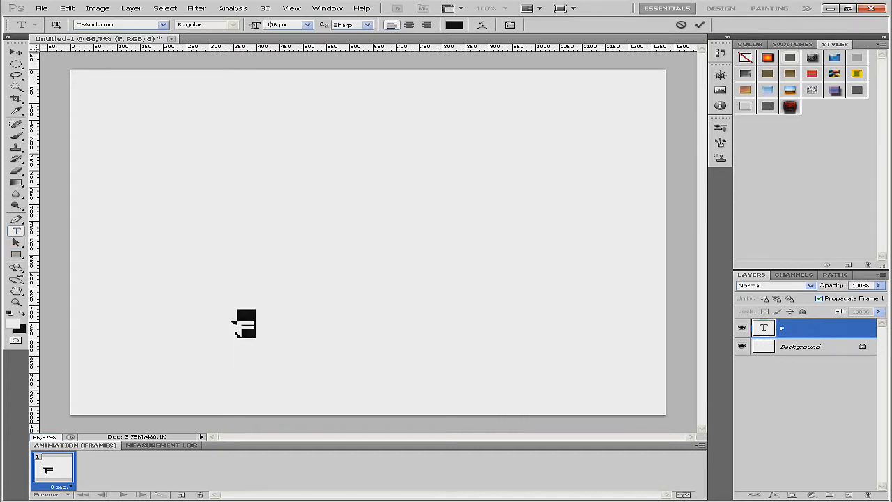
pyautogui.write('2000')
pyautogui.press('Return')
pyautogui.press('Return')
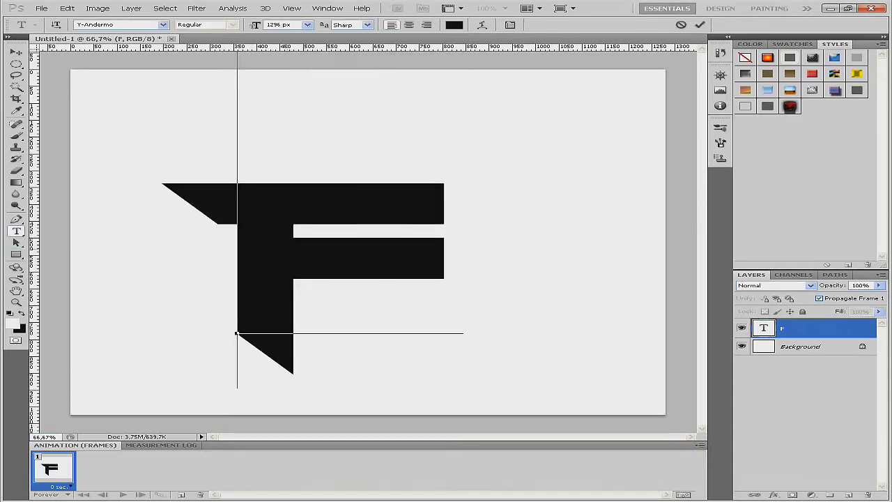
pyautogui.hotkey('ctrl', 'Return')
# - Move the whole letter F up and to the right, towards the centre of the canvas
pyautogui.hotkey('ctrl', 't')
pyautogui.moveTo(313, 214); pyautogui.dragTo(387, 168)
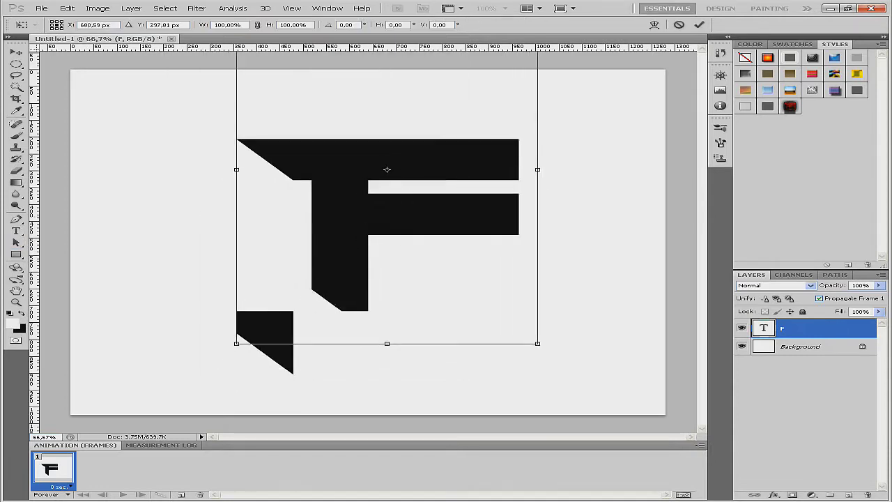
pyautogui.press('Return')
# - Draw a thin rectangle shape, rotate it about -45°, and place it just below the slanted foot of the F's stem
pyautogui.rightClick(16, 254)
pyautogui.click(70, 257)
pyautogui.moveTo(295, 296); pyautogui.dragTo(346, 358)
pyautogui.hotkey('ctrl', 't')
pyautogui.moveTo(305, 329); pyautogui.dragTo(327, 311)
pyautogui.moveTo(369, 342); pyautogui.dragTo(370, 338)
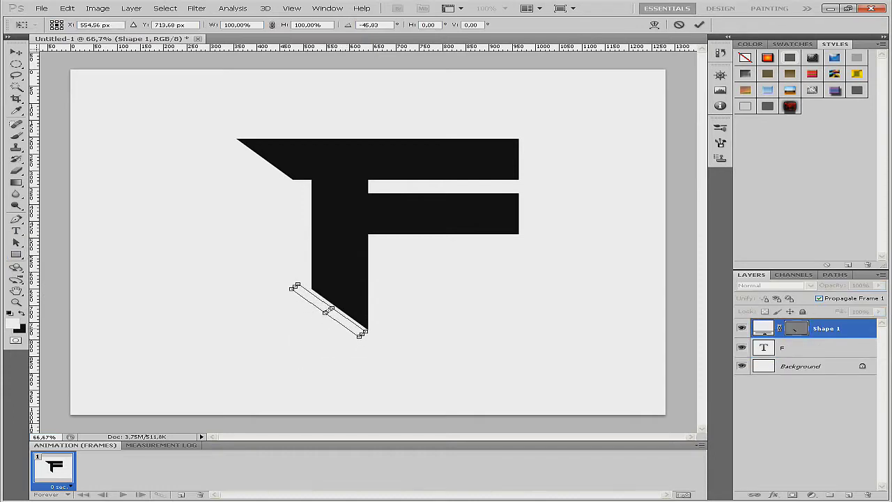
pyautogui.moveTo(326, 309); pyautogui.dragTo(329, 315)
pyautogui.press('Return')
pyautogui.hotkey('ctrl', 't')
pyautogui.press('Return')
# - Set the fill colour of the strip below the stem to 000000
pyautogui.click(419, 25)
pyautogui.write('000000')
pyautogui.press('Return')
# - Add vertical guides along both edges of the F's stem and shift the Shape 1 strip slightly to the right
pyautogui.moveTo(32, 209); pyautogui.dragTo(368, 209)
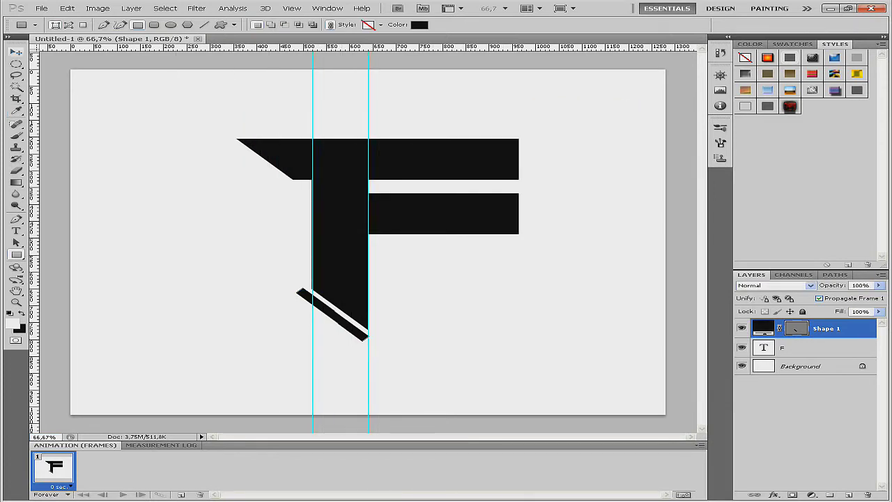
pyautogui.hotkey('ctrl', 't')
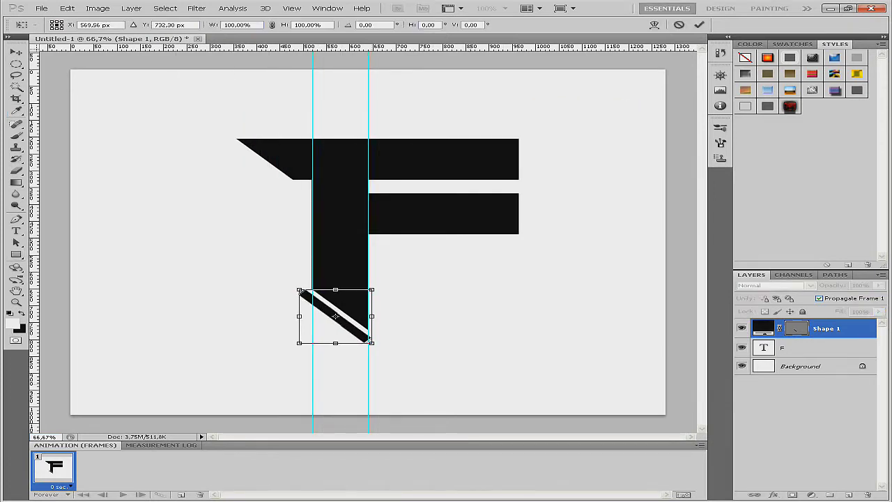
pyautogui.press('Return')
# - Rasterize the Shape 1 strip and delete its ends that extend beyond the two vertical guides
pyautogui.rightClick(16, 64)
pyautogui.click(69, 63)
pyautogui.rightClick(826, 328)
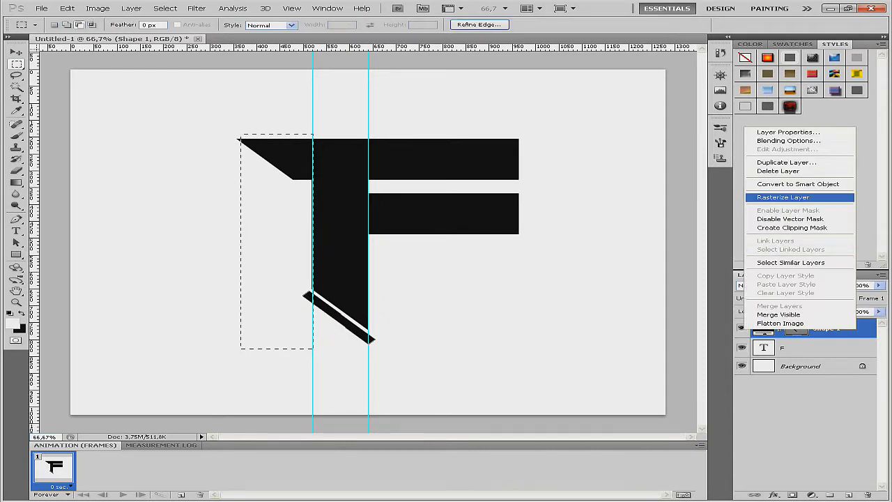
pyautogui.click(766, 197)
pyautogui.press('Delete')
pyautogui.hotkey('ctrl', 'd')
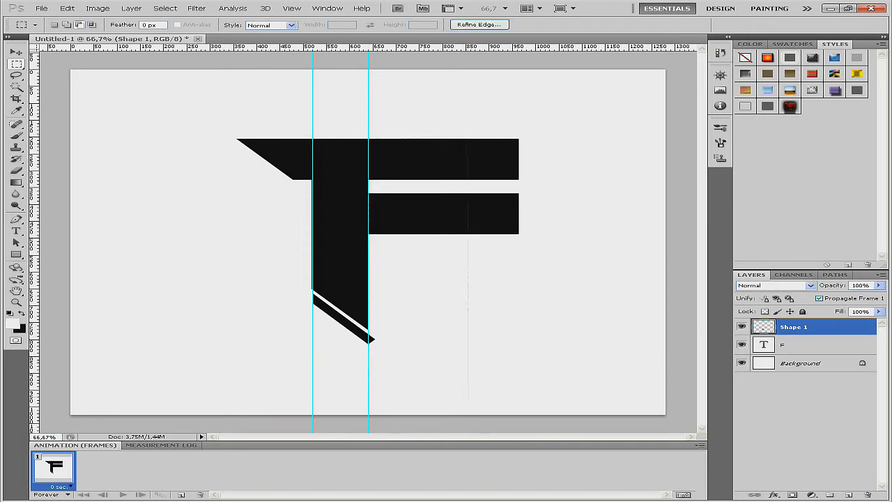
# - Draw a second thin rectangle, rotate it about -43° along the slanted end of the F's top bar, and fill it with 000000
pyautogui.press('u')
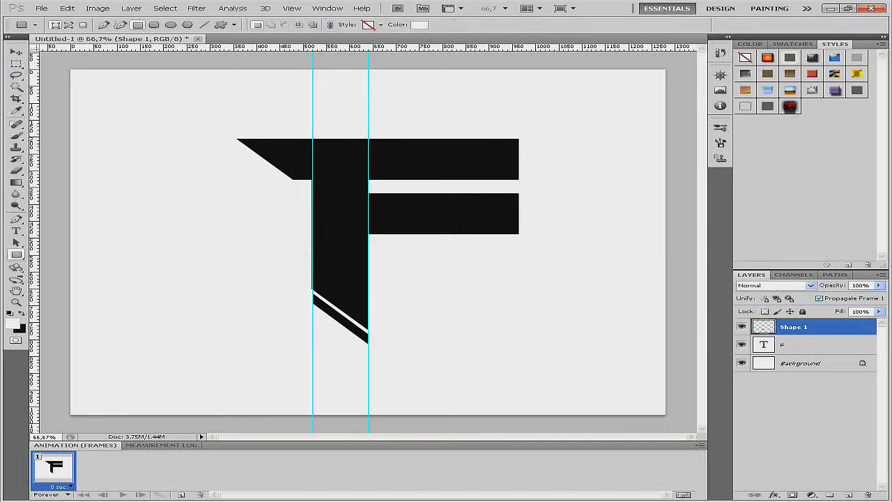
pyautogui.moveTo(231, 236); pyautogui.dragTo(310, 203)
pyautogui.hotkey('ctrl', 't')
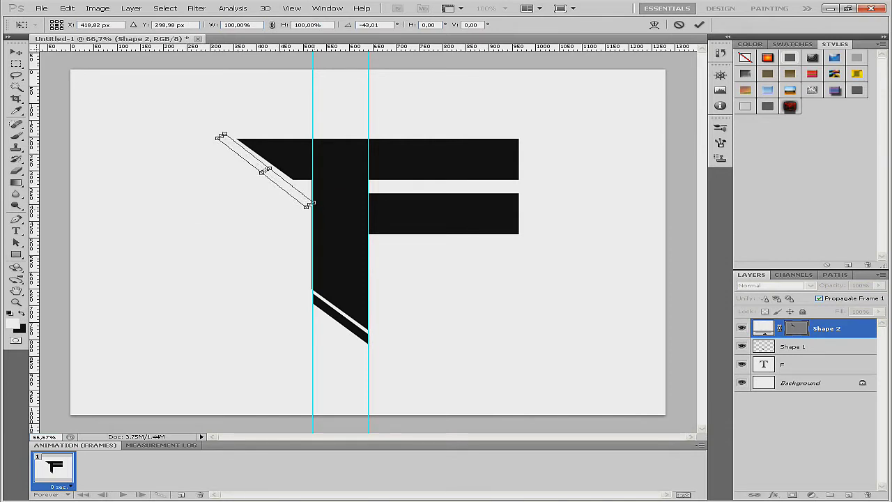
pyautogui.moveTo(310, 203); pyautogui.dragTo(313, 202)
pyautogui.press('Return')
pyautogui.click(419, 25)
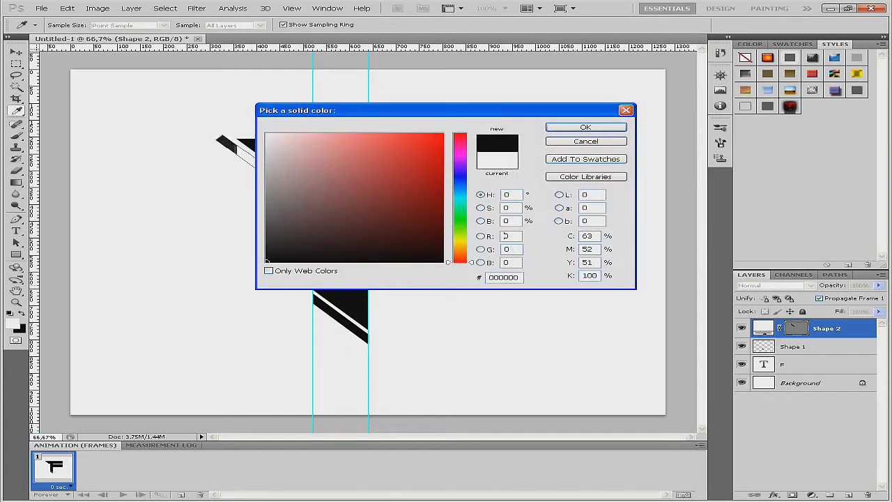
pyautogui.press('Return')
# - Add horizontal guides along the upper and lower edges of the F's top bar and nudge the Shape 2 strip into position
pyautogui.moveTo(349, 47); pyautogui.dragTo(349, 139)
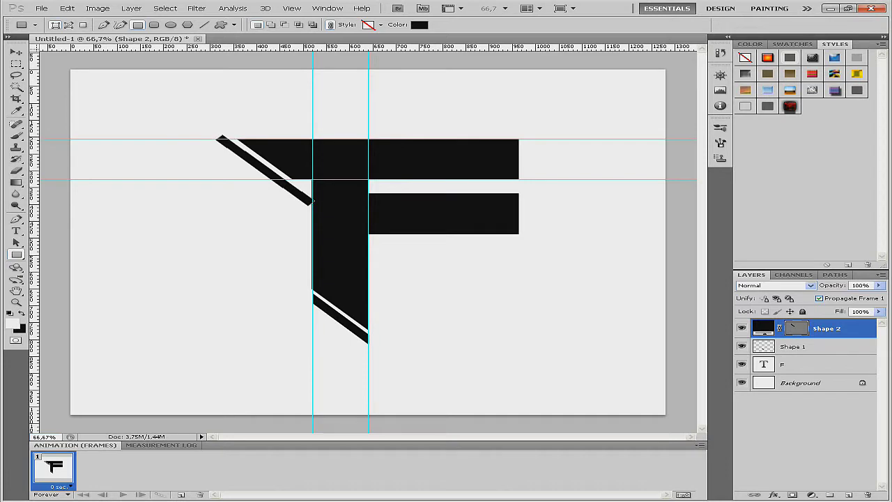
pyautogui.hotkey('ctrl', 't')
pyautogui.press('Return')
# - Rasterize the Shape 2 strip and delete its parts above and below the two horizontal guides
pyautogui.moveTo(67, 65); pyautogui.dragTo(675, 139)
pyautogui.hotkey('ctrl', 'Return')
pyautogui.press('m')
pyautogui.rightClick(849, 329)
pyautogui.click(781, 185)
pyautogui.press('Delete')
pyautogui.moveTo(71, 179); pyautogui.dragTo(686, 288)
pyautogui.press('Delete')
pyautogui.hotkey('ctrl', 'd')
pyautogui.hotkey('ctrl', 't')
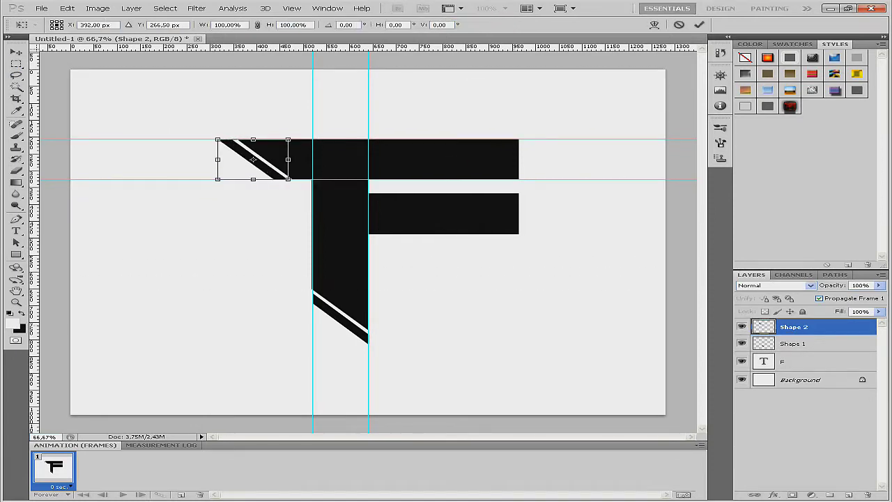
pyautogui.press('Return')
pyautogui.hotkey('ctrl', 'h')
pyautogui.hotkey('ctrl', 'h')
# - Try a duplicate of the Shape 2 strip, narrowed to 88.17% and shifted outward, and delete the copy
pyautogui.hotkey('ctrl', 'j')
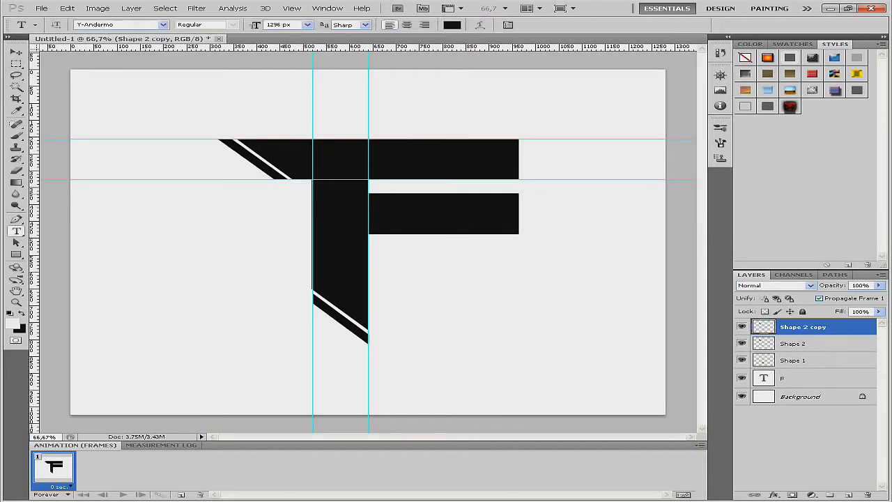
pyautogui.hotkey('ctrl', 't')
pyautogui.moveTo(253, 160); pyautogui.dragTo(236, 160)
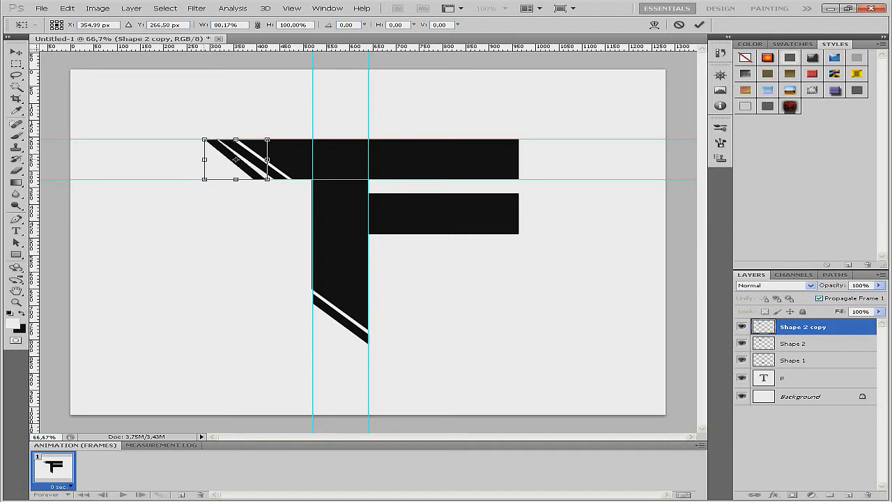
pyautogui.press('a')
pyautogui.press('Return')
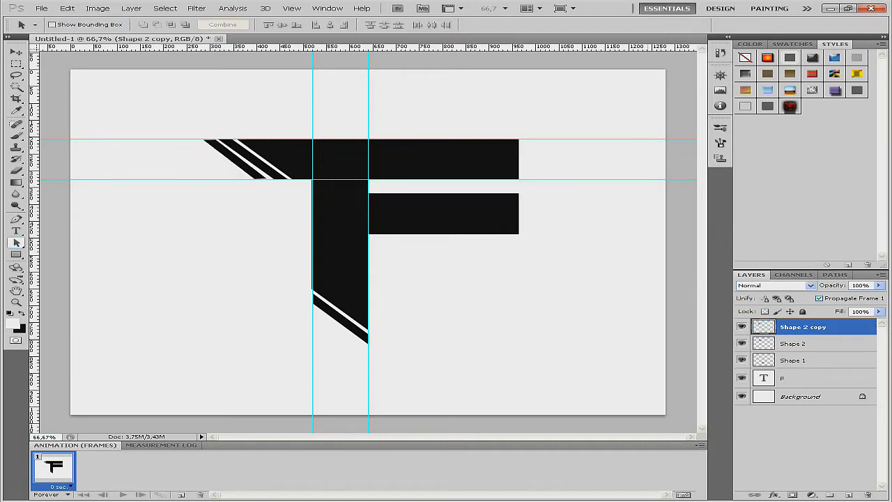
pyautogui.press('Delete')
# - Draw a third, thinner rectangle in dark brown, rotate it about -45°, and place it parallel to the outer side of the Shape 2 strip
pyautogui.press('u')
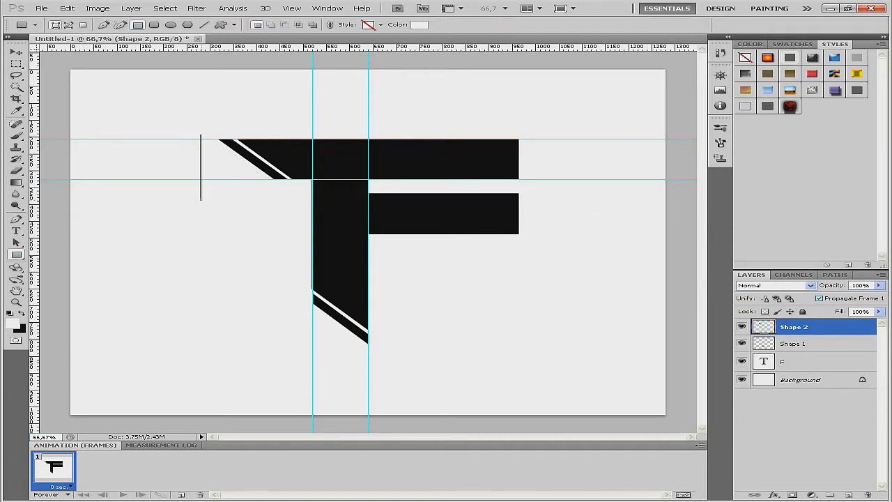
pyautogui.moveTo(206, 198); pyautogui.dragTo(206, 198)
pyautogui.click(419, 24)
pyautogui.click(601, 125)
pyautogui.hotkey('ctrl', 't')
pyautogui.moveTo(212, 204); pyautogui.dragTo(226, 197)
pyautogui.moveTo(204, 164); pyautogui.dragTo(240, 159)
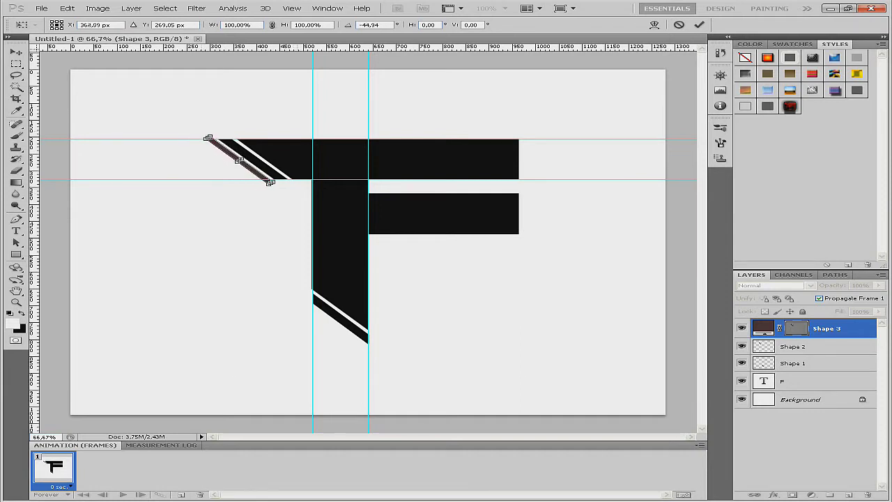
pyautogui.press('Return')
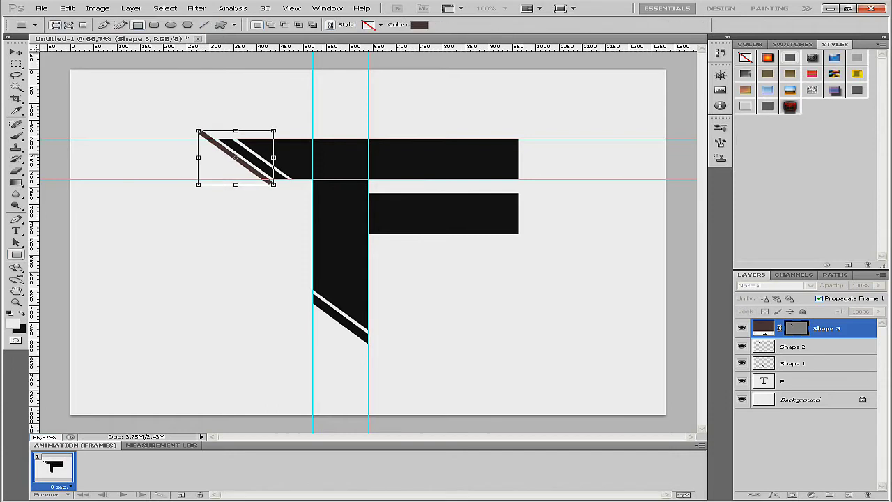
# - Rasterize the Shape 3 strip and delete its parts above and below the horizontal guides
pyautogui.press('u')
pyautogui.moveTo(71, 69); pyautogui.dragTo(666, 138)
pyautogui.hotkey('ctrl', 'z')
pyautogui.press('m')
pyautogui.rightClick(802, 329)
pyautogui.click(760, 203)
pyautogui.press('Delete')
pyautogui.moveTo(71, 179); pyautogui.dragTo(666, 301)
pyautogui.press('Delete')
pyautogui.hotkey('ctrl', 'd')
# - Recolour the Shape 3 strip black and hide the guides
pyautogui.keyDown('ctrl'); pyautogui.click(763, 343); pyautogui.keyUp('ctrl')
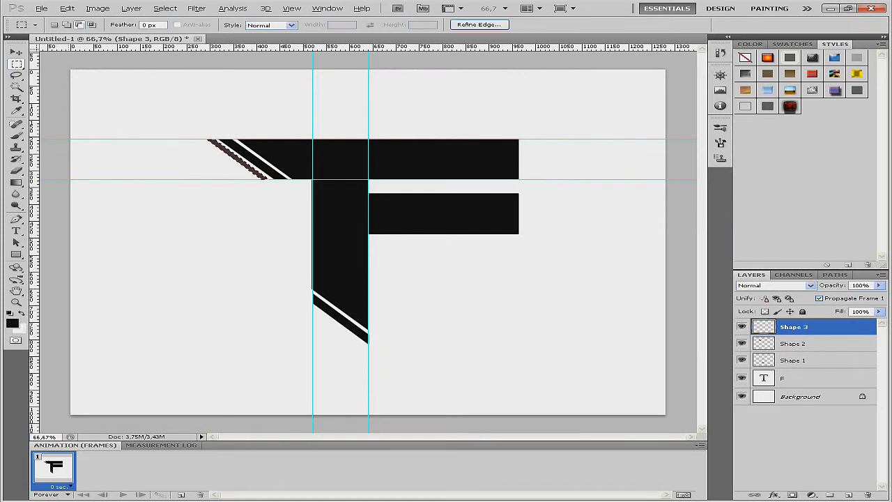
pyautogui.hotkey('ctrl', 'd')
pyautogui.hotkey('ctrl', ';')
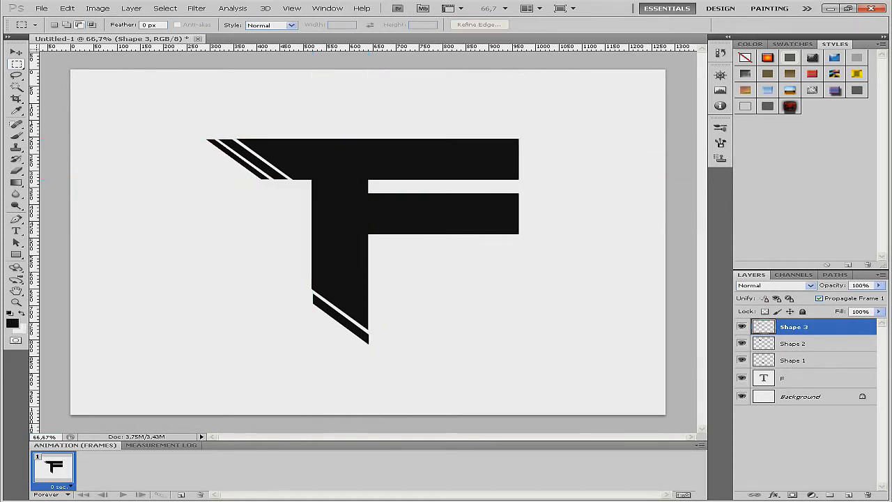
# - Draw a black chevron custom shape and move it onto the F's lower arm
pyautogui.click(16, 254)
pyautogui.click(69, 307)
pyautogui.click(286, 25)
pyautogui.click(323, 61)
pyautogui.click(286, 25)
pyautogui.hotkey('ctrl', 't')
pyautogui.moveTo(348, 251); pyautogui.dragTo(404, 212)
# - Flip the chevron horizontally and move it so its point touches the F's stem
pyautogui.rightClick(418, 198)
pyautogui.click(449, 321)
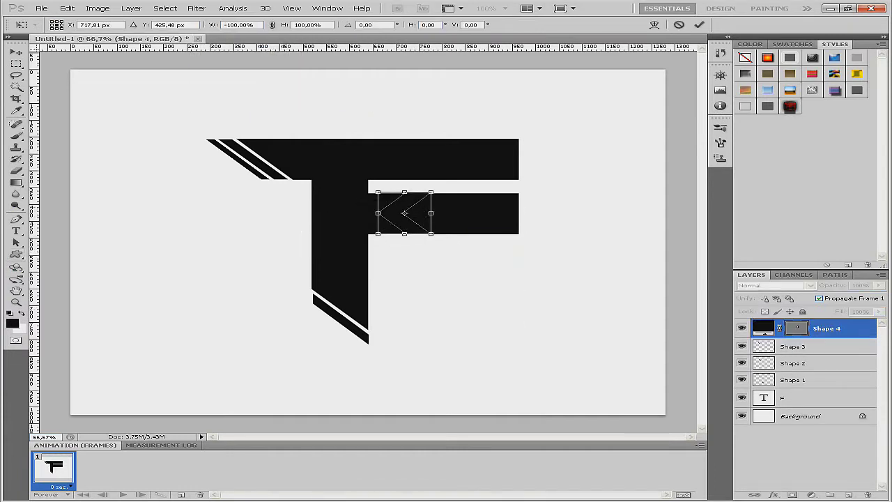
pyautogui.press('Return')
pyautogui.hotkey('ctrl', 't')
pyautogui.press('Return')
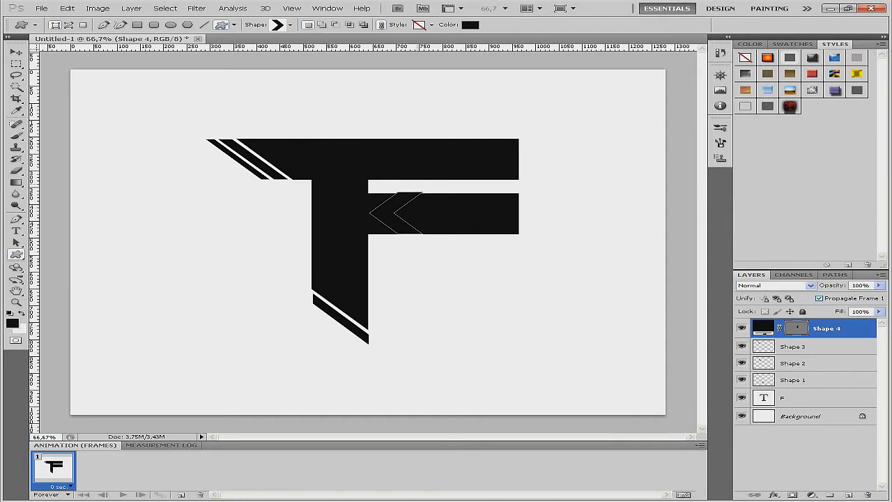
# - Add guides along the lower arm's upper edge and the stem's right edge, and scale the chevron to fit the arm's height
pyautogui.hotkey('ctrl', '+')
pyautogui.hotkey('ctrl', '+')
pyautogui.moveTo(348, 46); pyautogui.dragTo(348, 96)
pyautogui.moveTo(32, 209); pyautogui.dragTo(371, 209)
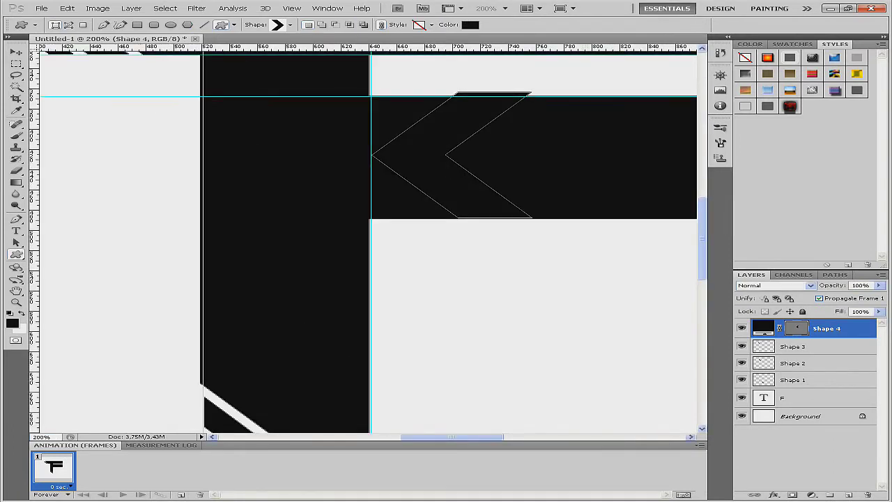
pyautogui.hotkey('ctrl', 't')
pyautogui.moveTo(532, 93); pyautogui.dragTo(525, 98)
pyautogui.press('Return')
# - Select the part of the lower arm between the stem and the chevron's inner point, and rasterize the F layer
pyautogui.hotkey('ctrl', '-')
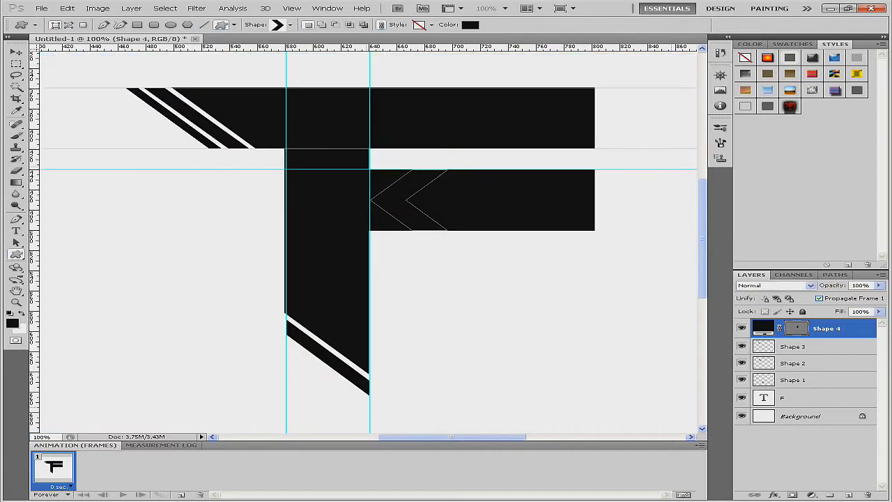
pyautogui.press('m')
pyautogui.moveTo(401, 231); pyautogui.dragTo(406, 232)
pyautogui.rightClick(812, 397)
pyautogui.click(725, 253)
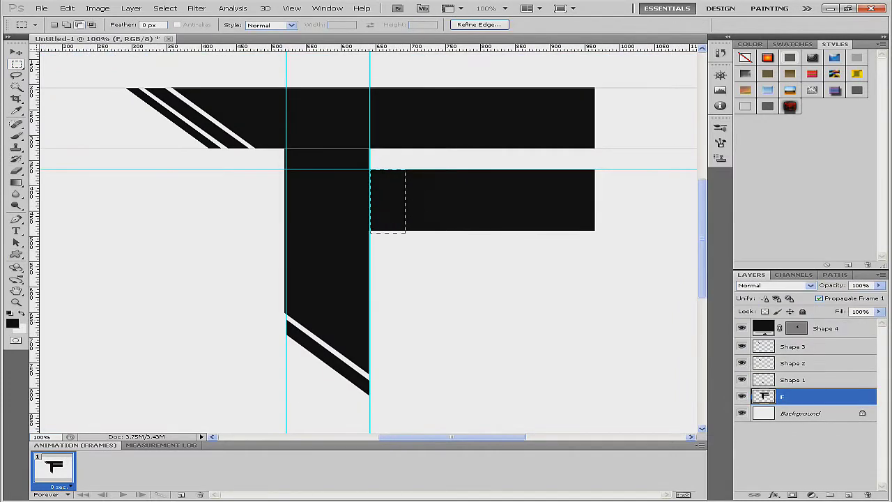
# - Try to cut the lower arm to the chevron's point by rasterizing Shape 4 and erasing the F around it, and undo the attempt
pyautogui.press('e')
pyautogui.click(71, 24)
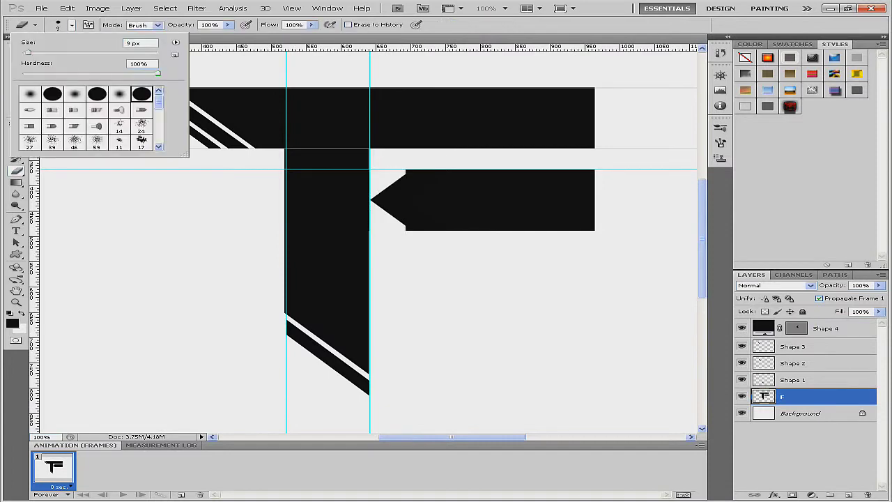
pyautogui.rightClick(812, 327)
pyautogui.click(760, 199)
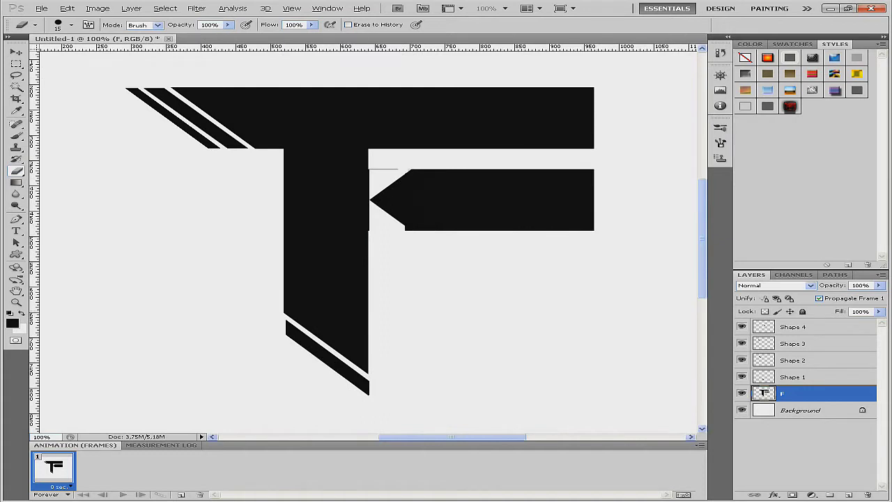
pyautogui.hotkey('ctrl', 'alt', 'z')
pyautogui.hotkey('ctrl', 'alt', 'z')
# - Nudge the Shape 1 strip slightly to the left so its ends line up with the edges of the F's stem
pyautogui.click(826, 328)
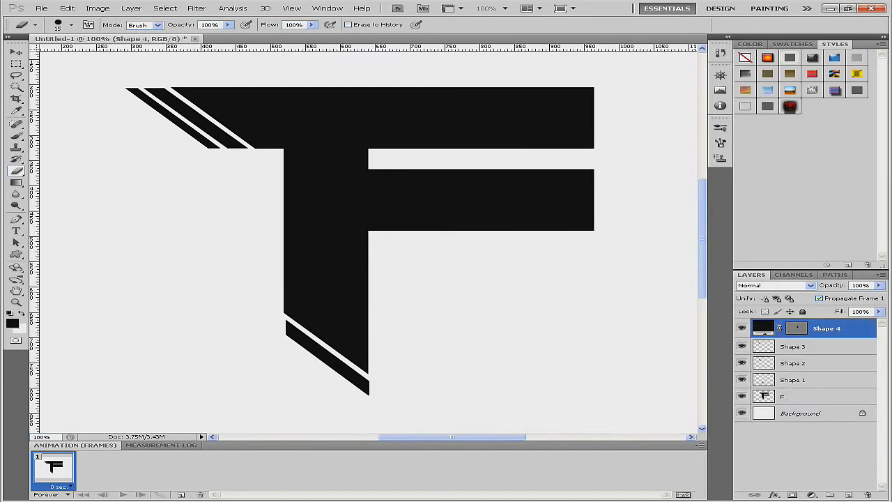
pyautogui.click(793, 380)
pyautogui.hotkey('ctrl', 't')
pyautogui.press('Return')
pyautogui.click(793, 364)
pyautogui.hotkey('ctrl', 't')
pyautogui.press('Return')
pyautogui.click(794, 380)
pyautogui.hotkey('ctrl', 't')
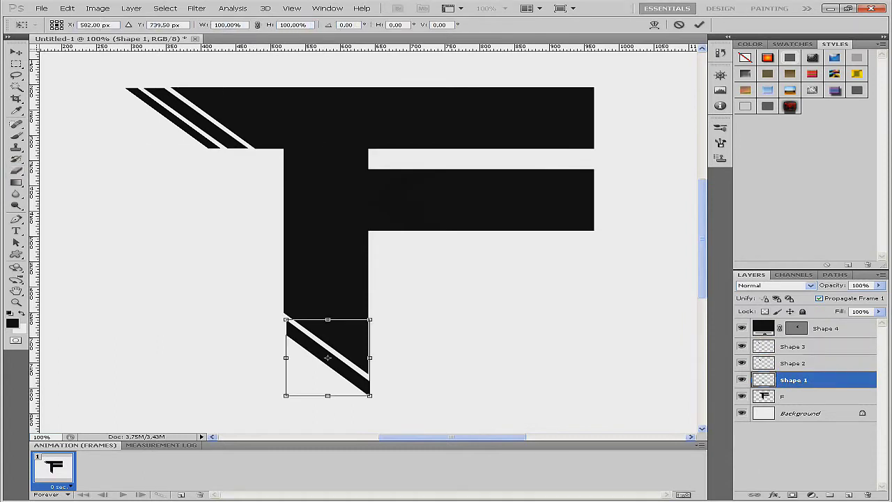
pyautogui.press('Return')
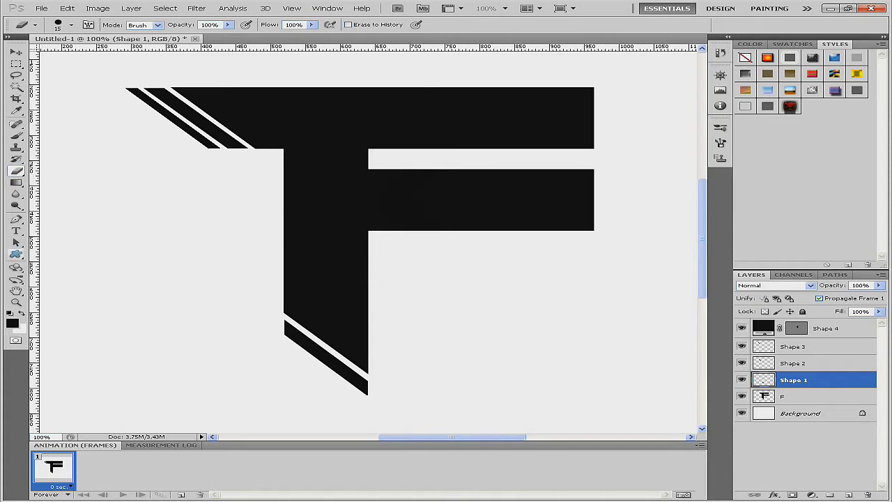
# - Change the fill colour of the Shape 4 chevron to red
pyautogui.press('u')
pyautogui.click(826, 328)
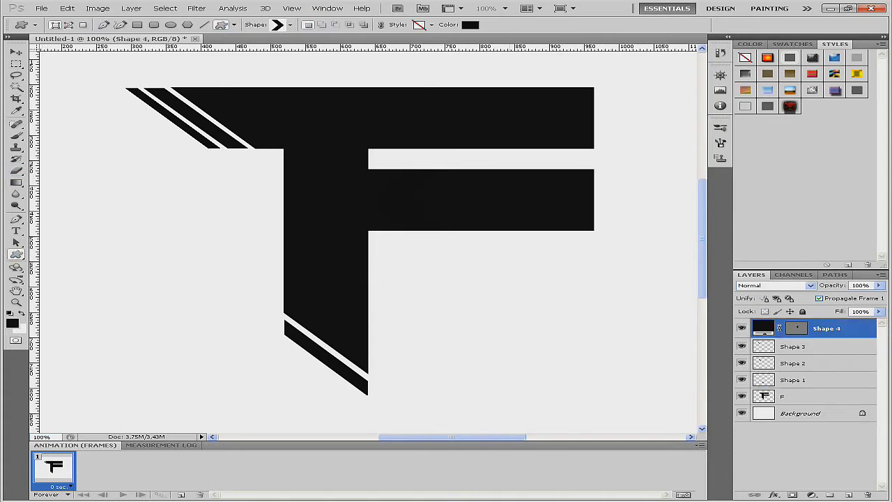
pyautogui.doubleClick(763, 327)
pyautogui.click(442, 129)
pyautogui.click(591, 126)
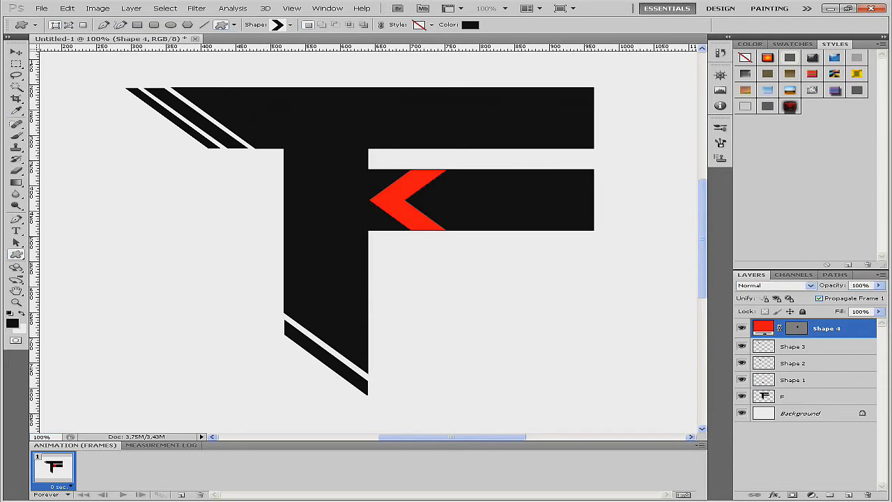
# - Duplicate the red chevron and place the second one just to its right in the lower arm, leaving a narrow gap
pyautogui.hotkey('ctrl', 't')
pyautogui.moveTo(409, 200)
pyautogui.mouseDown()
pyautogui.moveTo(432, 200)
pyautogui.moveTo(406, 201)
pyautogui.moveTo(419, 200)
pyautogui.mouseUp()
pyautogui.press('Return')
pyautogui.hotkey('ctrl', 'j')
pyautogui.hotkey('ctrl', 't')
pyautogui.press('Return')
pyautogui.hotkey('alt', '[')
pyautogui.hotkey('ctrl', 't')
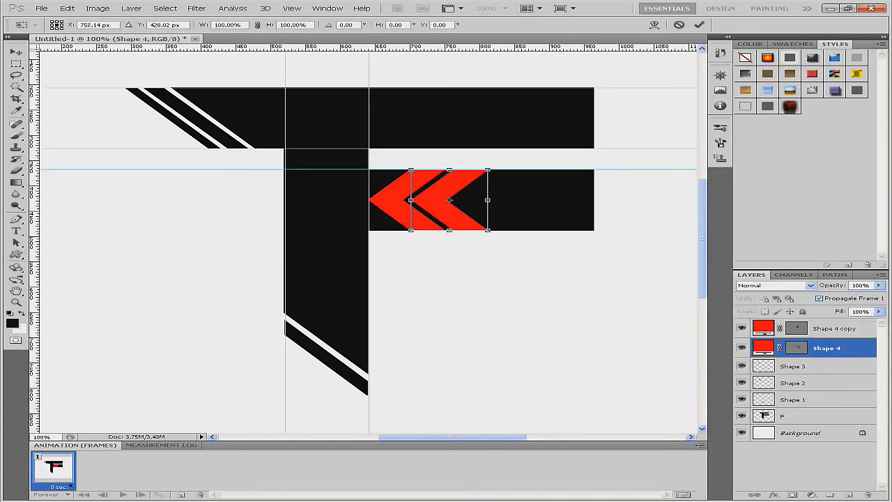
pyautogui.press('Return')
# - On the F layer, delete the lower arm's section around the left chevron and erase the black left in the gap between the chevrons
pyautogui.press('b')
pyautogui.click(63, 25)
pyautogui.hotkey('ctrl', '[')
pyautogui.click(802, 416)
pyautogui.press('m')
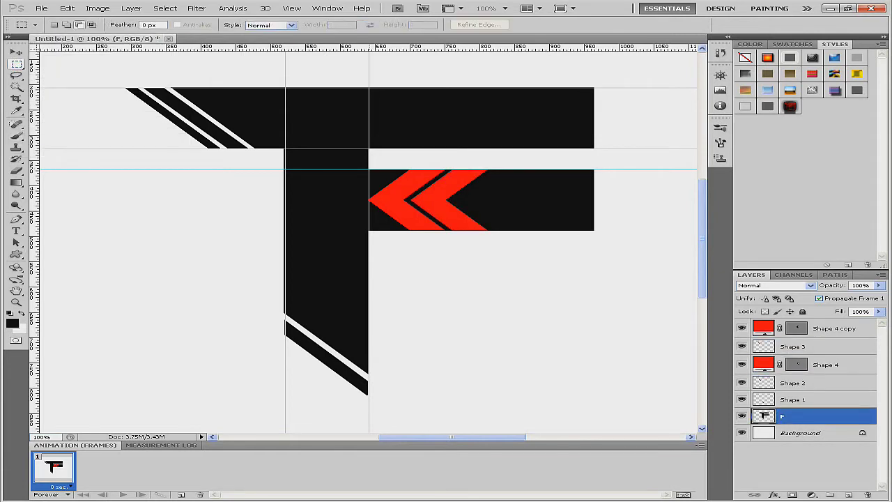
pyautogui.press('Delete')
pyautogui.hotkey('ctrl', 'd')
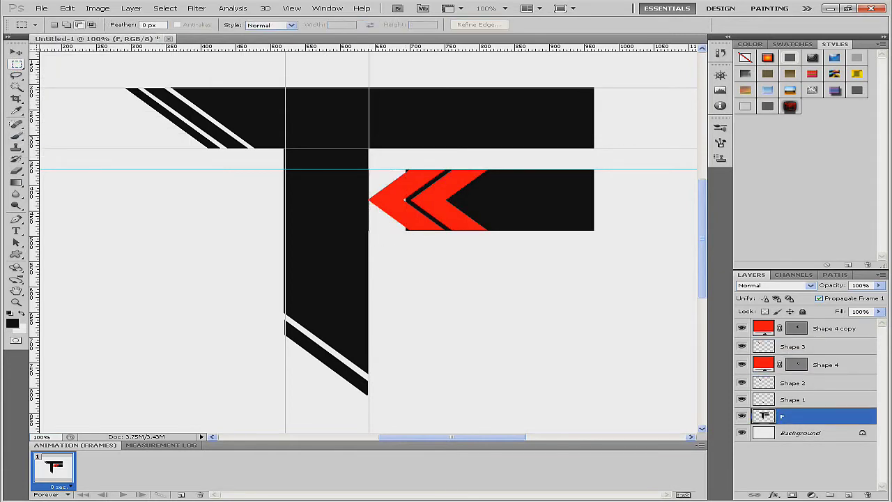
pyautogui.press('b')
pyautogui.press('e')
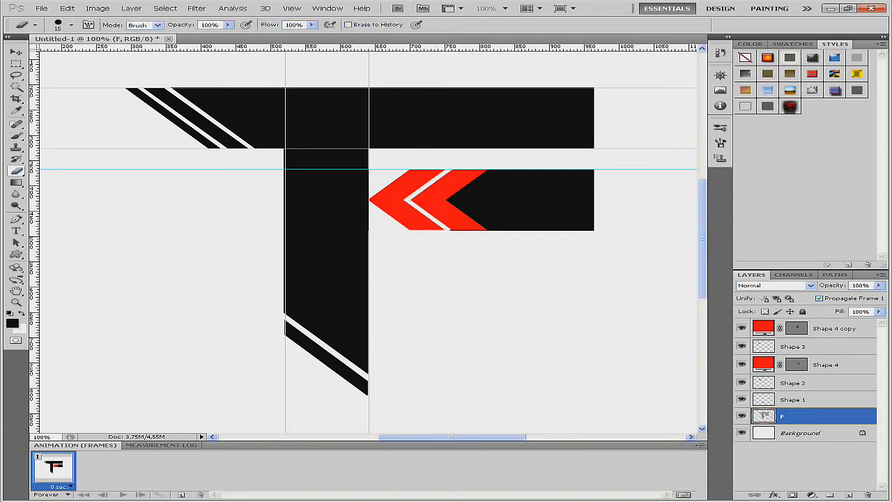
# - Nudge the Shape 4 chevron about 6 px to the left to narrow the gap between the two chevrons
pyautogui.hotkey('alt', '.')
pyautogui.hotkey('alt', '[')
pyautogui.hotkey('alt', '[')
pyautogui.hotkey('ctrl', 't')
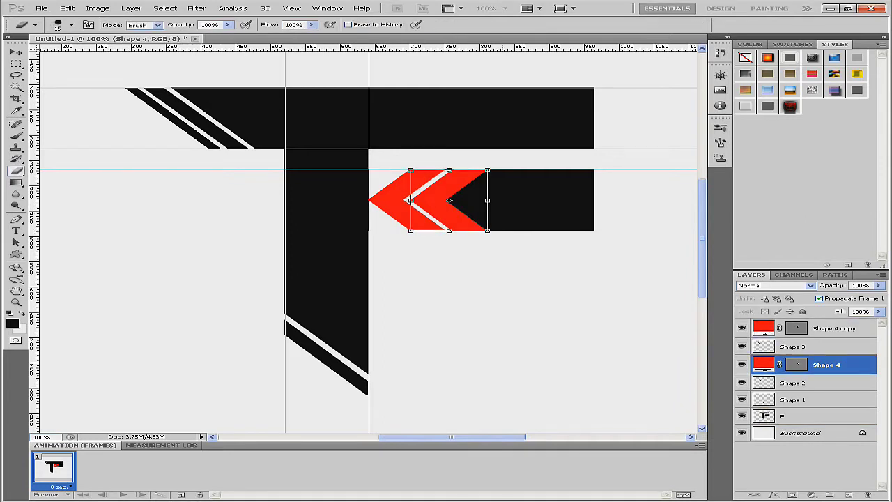
pyautogui.press('Left')
pyautogui.press('Left')
pyautogui.press('Left')
pyautogui.press('Left')
pyautogui.press('Left')
pyautogui.press('Left')
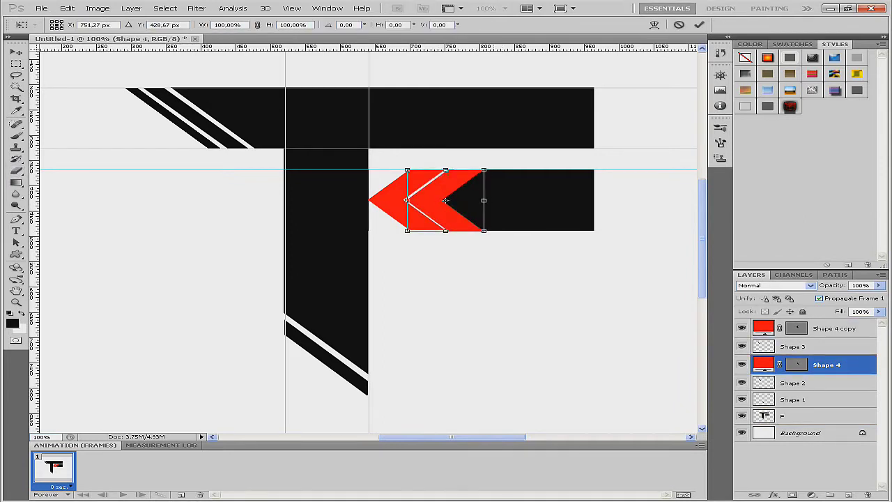
pyautogui.press('Return')
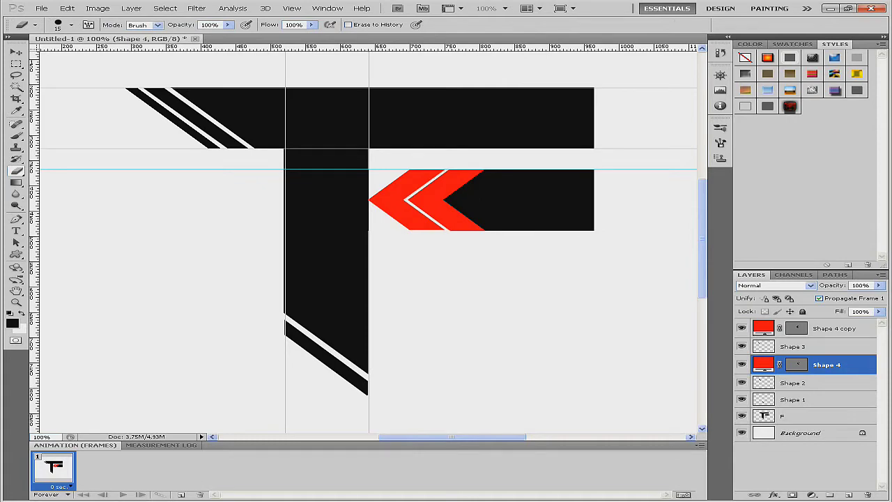
# - Change the fill colour of both Shape 4 and Shape 4 copy to the black of the F
pyautogui.doubleClick(827, 365)
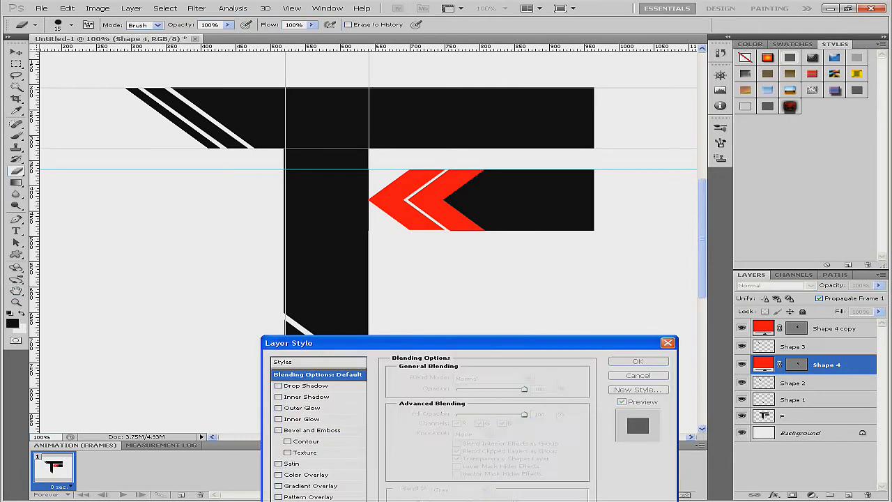
pyautogui.press('Escape')
pyautogui.doubleClick(763, 365)
pyautogui.click(269, 262)
pyautogui.press('Return')
pyautogui.doubleClick(763, 327)
pyautogui.write('0')
pyautogui.press('Return')
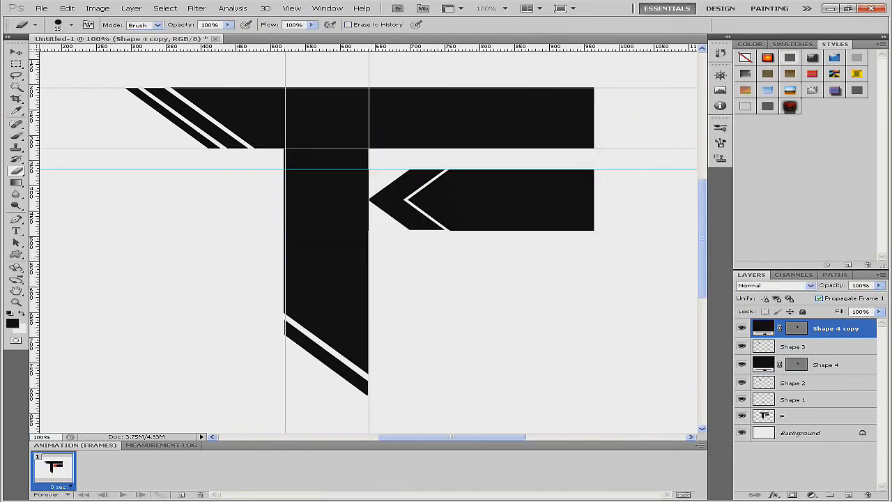
# - Delete the thin leftover lines on the F layer between the stem's right edge and the chevron's tip
pyautogui.click(829, 416)
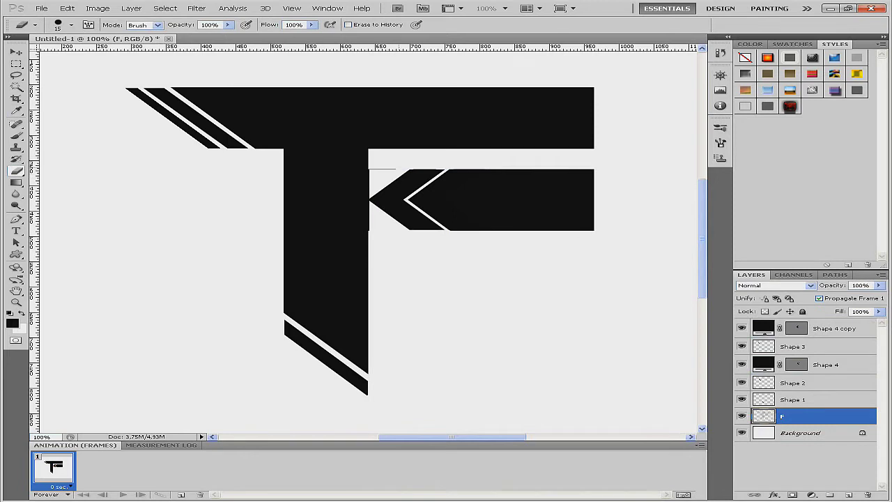
pyautogui.hotkey('ctrl', '+')
pyautogui.press('m')
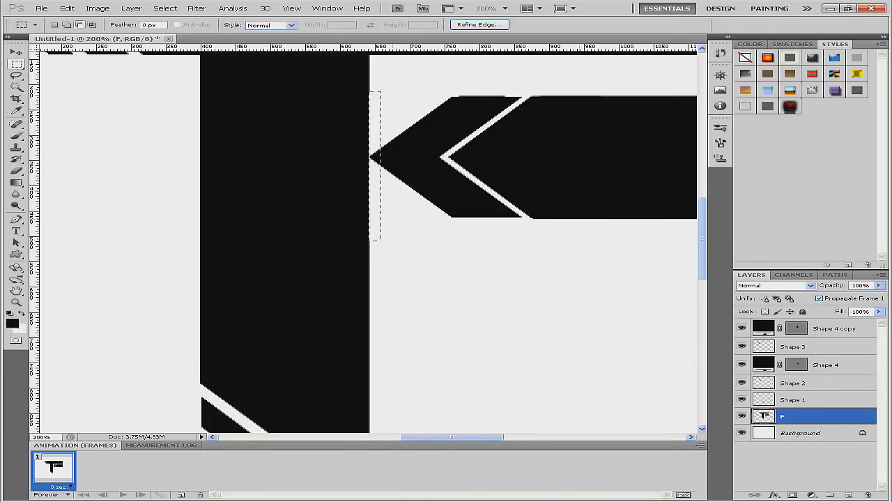
pyautogui.hotkey('ctrl', '-')
pyautogui.hotkey('ctrl', '-')
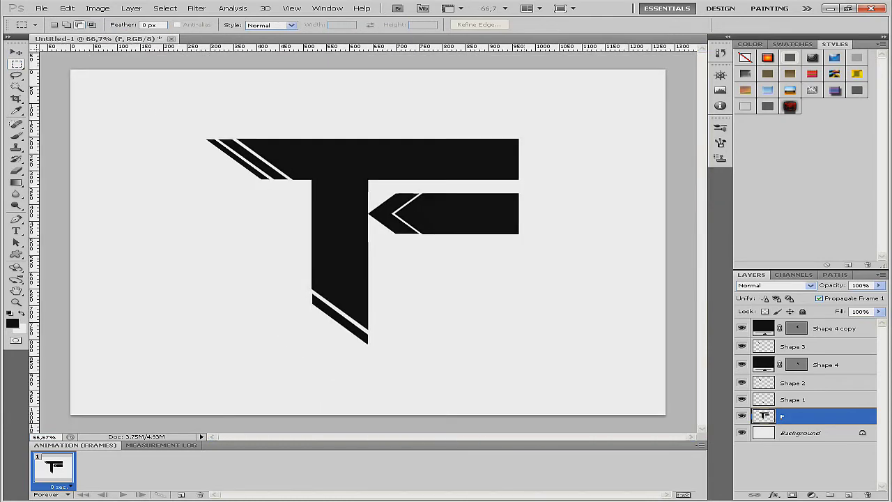
# - Save the artwork as a JPEG named Logo in a new desktop folder called LOGO FEROX
pyautogui.hotkey('ctrl', 'shift', 's')
pyautogui.click(480, 258)
pyautogui.click(446, 335)
pyautogui.click(551, 81)
pyautogui.write('LOG')
pyautogui.press('Return')
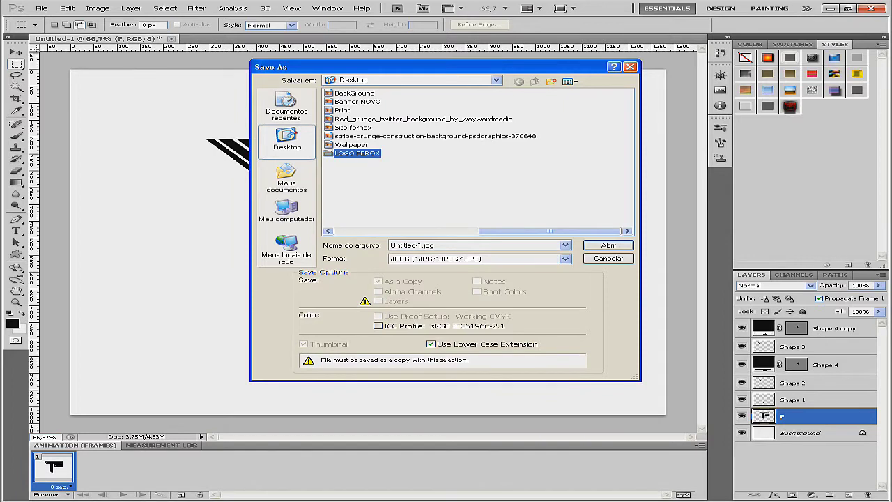
pyautogui.press('Return')
pyautogui.press('Return')
pyautogui.press('Return')
# - Open Logo.jpg and switch to the Pen tool in path mode
pyautogui.hotkey('ctrl', 'o')
pyautogui.press('Return')
pyautogui.press('p')
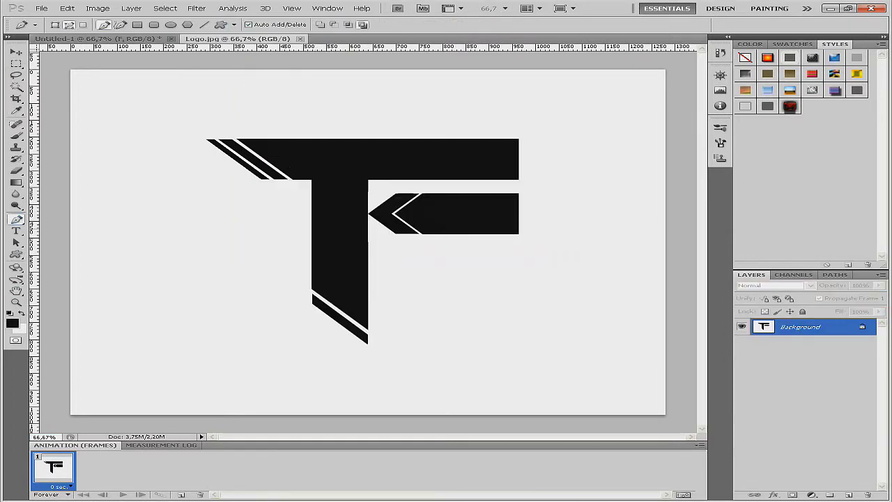
# - Trace closed Pen paths around the two slanted strips at the F's upper-left end
pyautogui.hotkey('ctrl', '1')
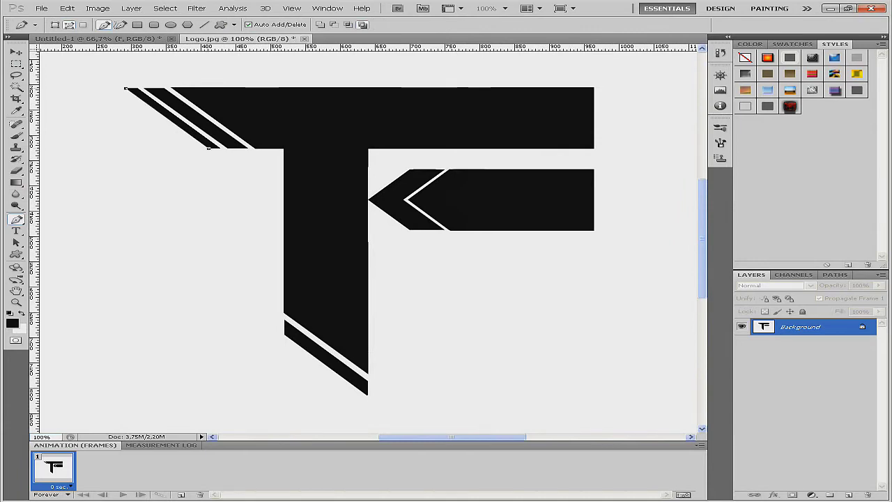
pyautogui.hotkey('ctrl', '+')
pyautogui.scroll(3, 366, 237)
pyautogui.hscroll(-5, 366, 237)
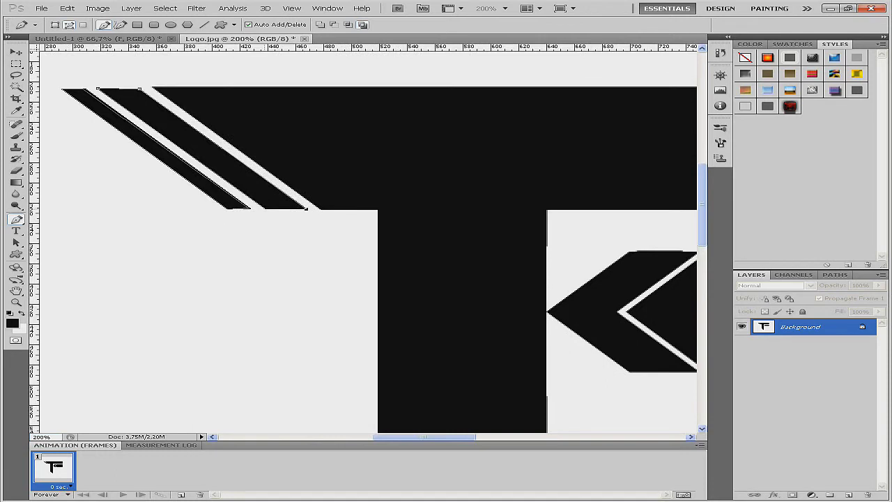
# - Trace a Pen path around the F's main body, following the upper arm, the stem and its slanted lower end
pyautogui.hotkey('ctrl', '-')
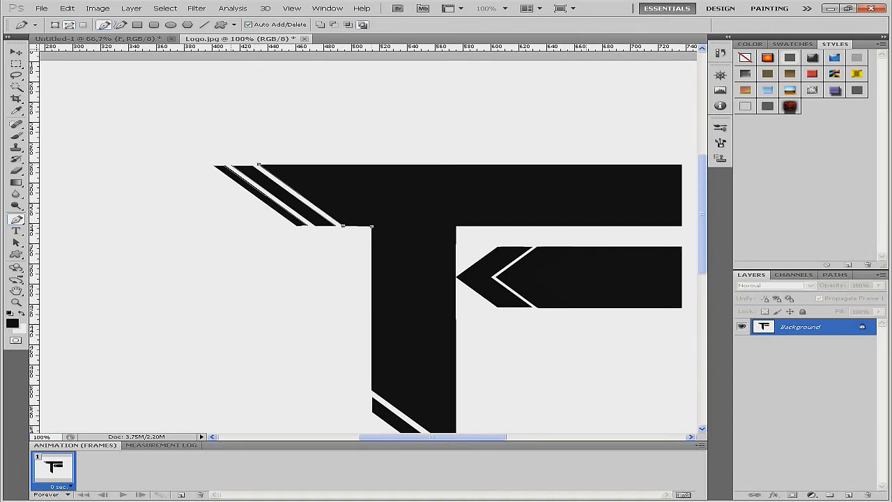
pyautogui.moveTo(372, 393); pyautogui.dragTo(327, 324)
pyautogui.hotkey('ctrl', '+')
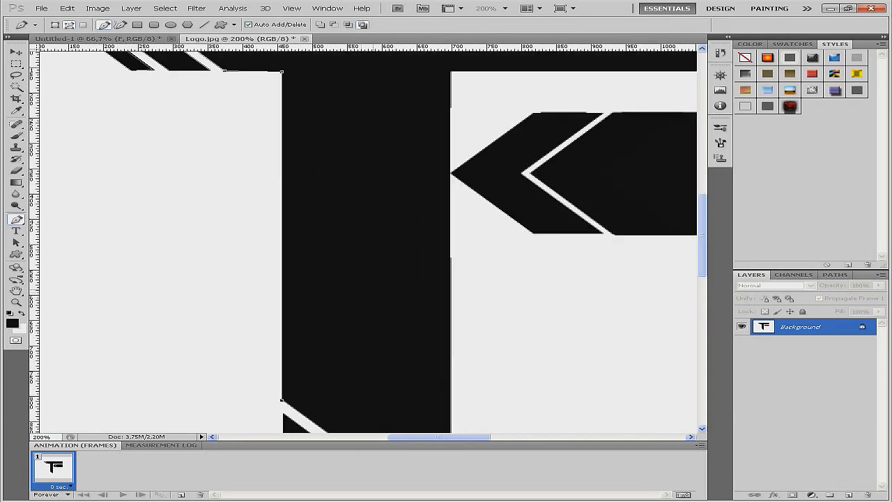
pyautogui.moveTo(279, 372); pyautogui.dragTo(247, 302)
pyautogui.click(416, 423)
pyautogui.hotkey('ctrl', '-')
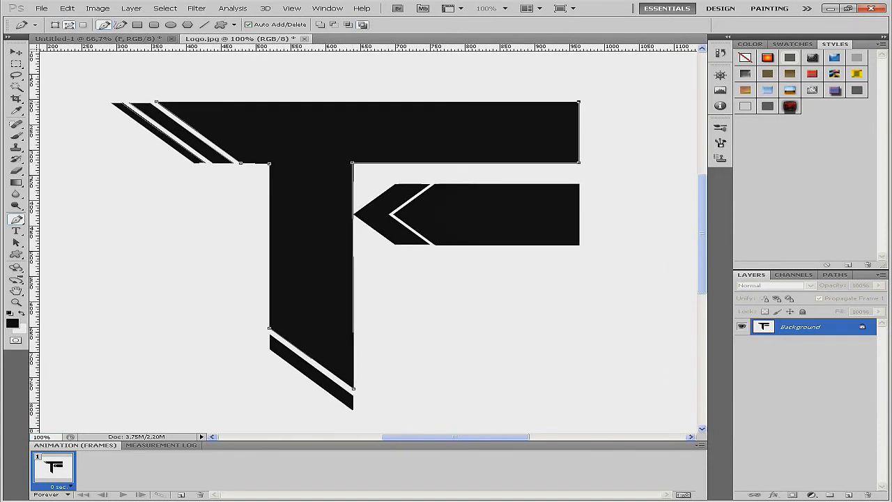
# - Trace closed Pen paths around both pieces of the lower arm and the slanted strip below the stem
pyautogui.hotkey('ctrl', '+')
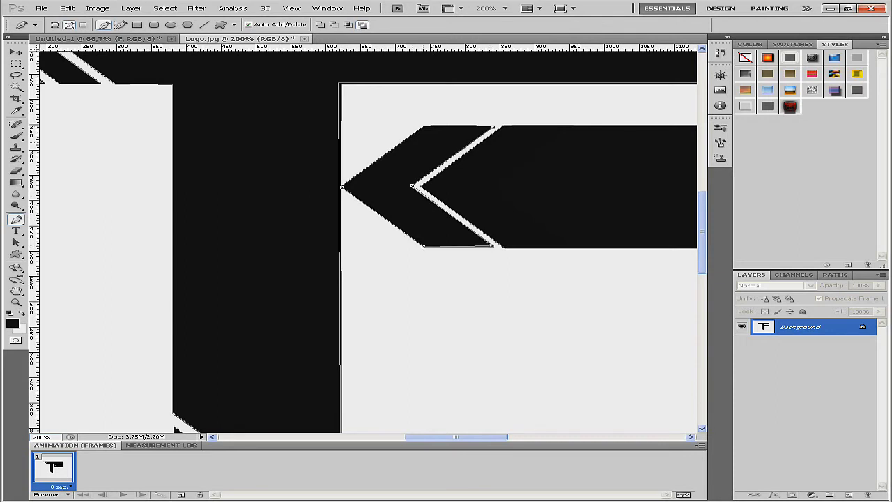
pyautogui.hscroll(3, 369, 244)
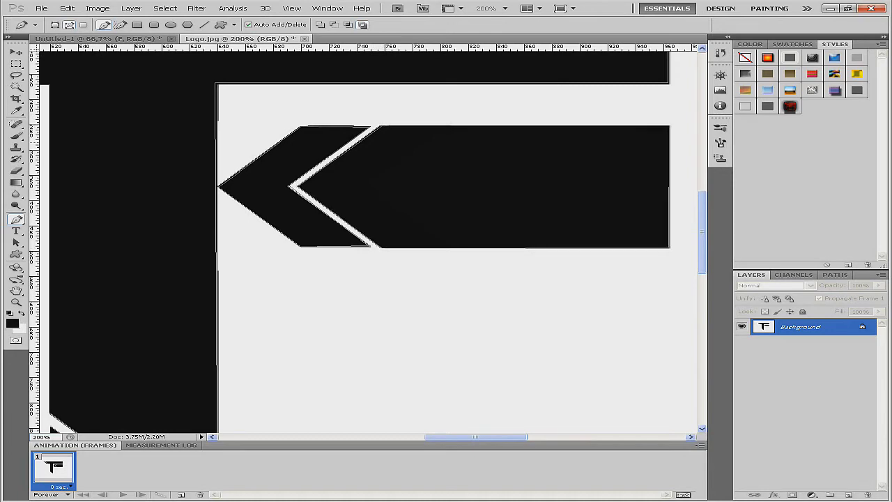
pyautogui.scroll(-3, 369, 237)
pyautogui.hscroll(-5, 369, 237)
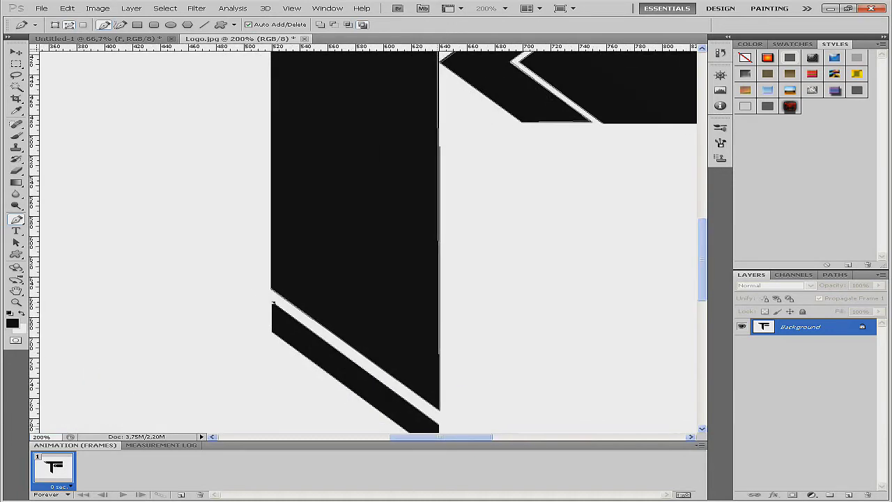
pyautogui.scroll(-2, 370, 237)
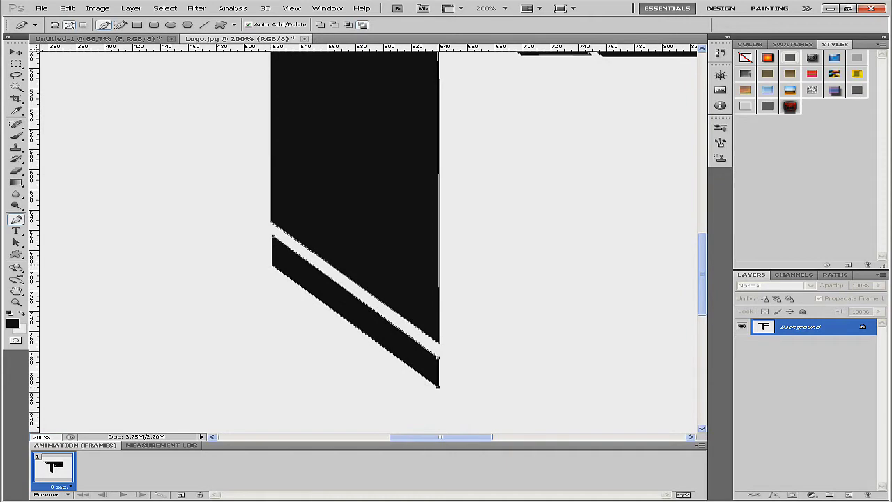
pyautogui.hotkey('ctrl', '0')
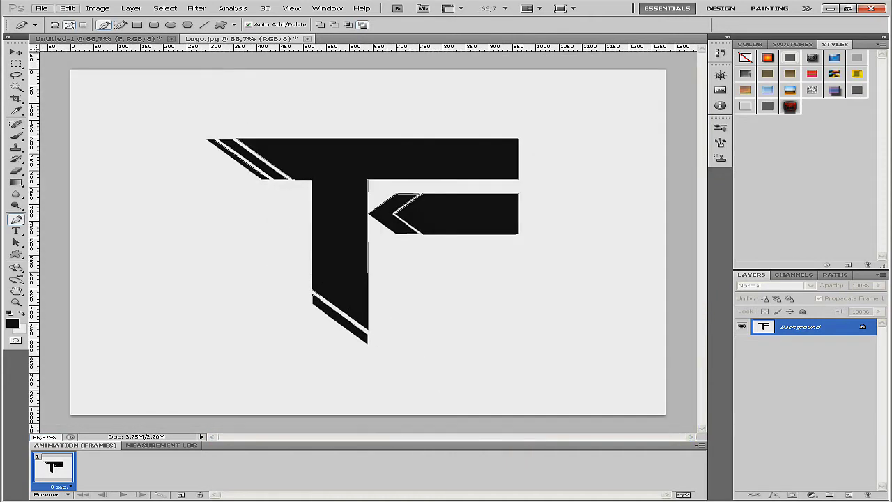
# - Export the Work Path to an Illustrator file named Logo in the LOGO FEROX folder
pyautogui.click(42, 8)
pyautogui.moveTo(55, 209)
pyautogui.click(268, 217)
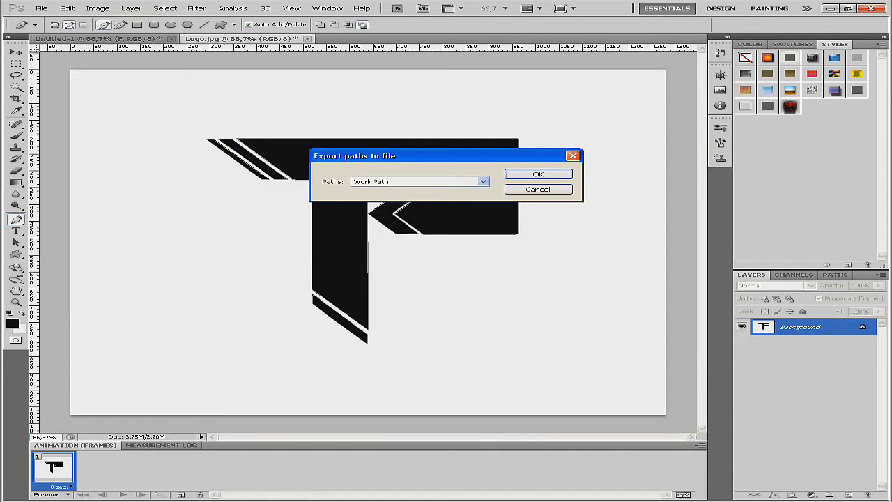
pyautogui.press('Return')
pyautogui.press('Return')
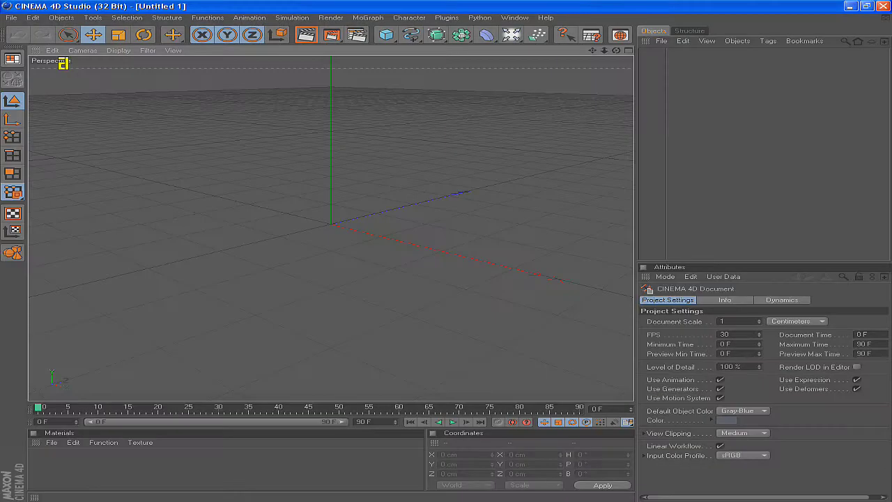
# - Switch to CINEMA 4D and open the exported Logo.ai file from the LOGO FEROX folder
pyautogui.hotkey('ctrl', 'o')
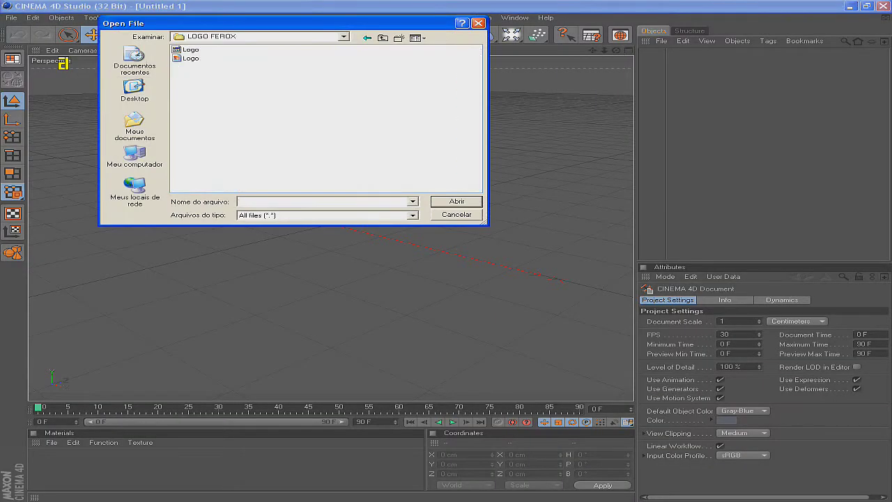
pyautogui.doubleClick(190, 58)
pyautogui.press('Return')
# - Add seven Extrude NURBS objects to the scene and expand the Logo group to show its paths
pyautogui.click(435, 34)
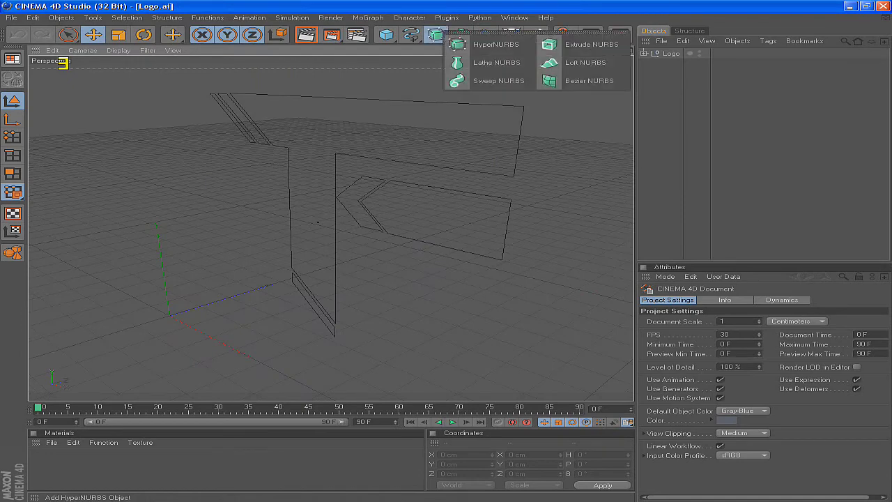
pyautogui.click(592, 44)
pyautogui.click(435, 34)
pyautogui.click(435, 34)
pyautogui.click(435, 34)
pyautogui.click(435, 34)
pyautogui.click(591, 44)
pyautogui.click(435, 34)
pyautogui.click(592, 44)
pyautogui.click(645, 113)
# - Make each of the six Logo paths a child of its own Extrude NURBS object
pyautogui.moveTo(681, 124); pyautogui.dragTo(690, 53)
pyautogui.moveTo(681, 144); pyautogui.dragTo(690, 94)
pyautogui.moveTo(681, 164); pyautogui.dragTo(690, 134)
pyautogui.moveTo(681, 185); pyautogui.dragTo(691, 155)
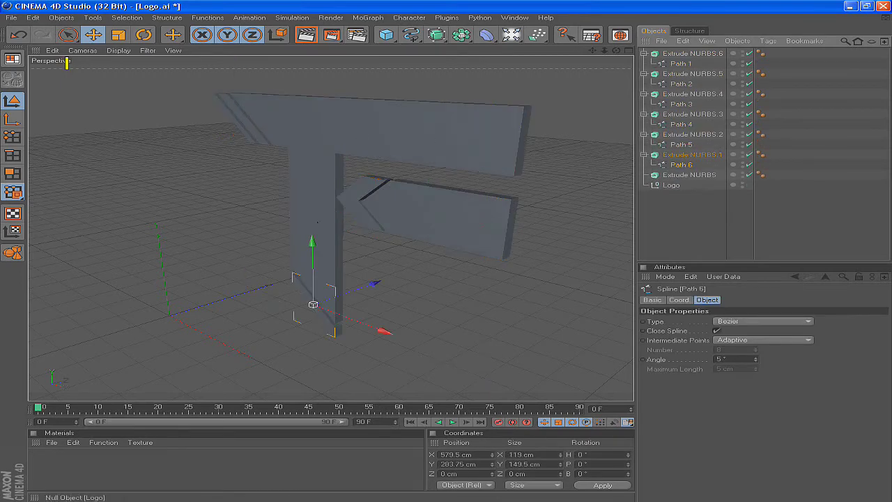
# - Set the Z movement of Extrude NURBS.1, the slanted strip below the stem, to 50 cm
pyautogui.moveTo(67, 60); pyautogui.dragTo(62, 63)
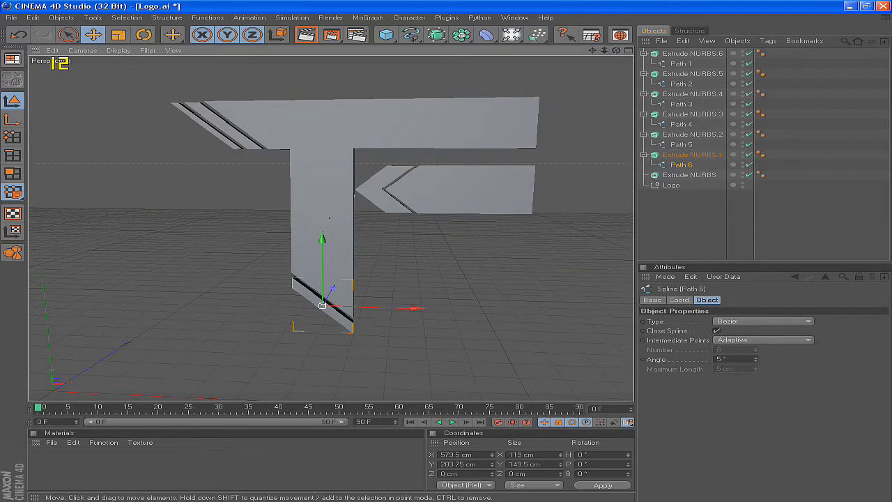
pyautogui.click(690, 174)
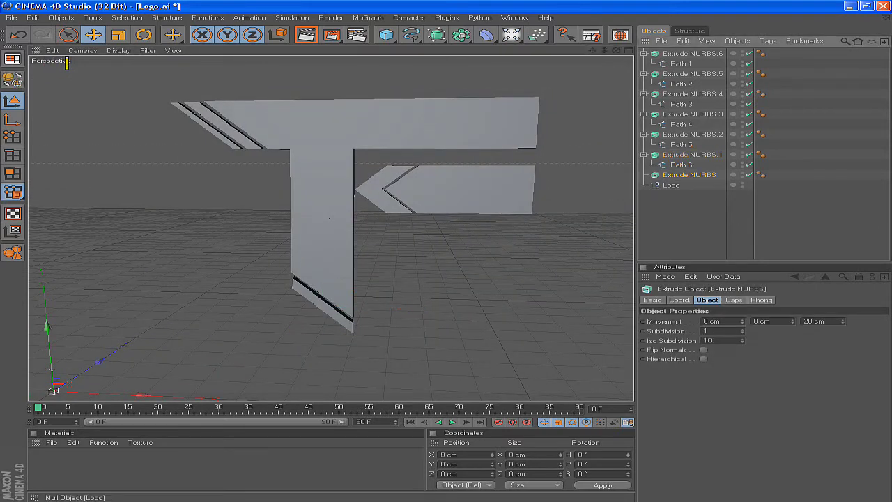
pyautogui.hotkey('ctrl', 'z')
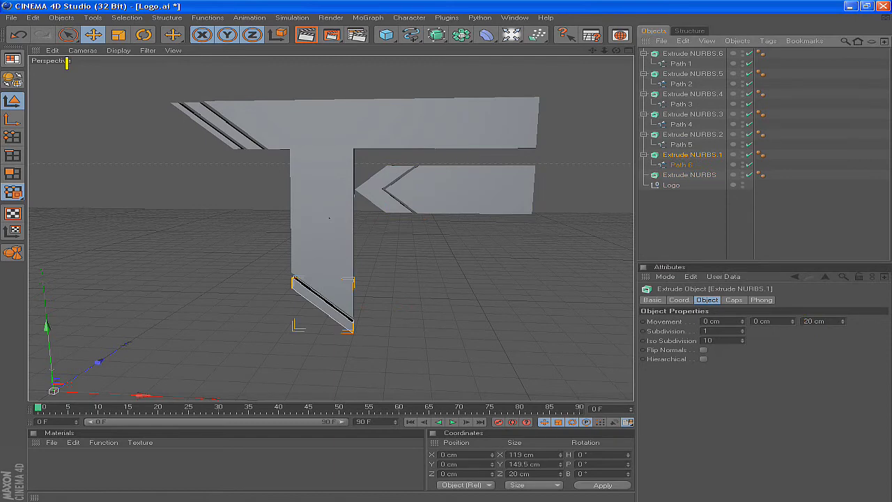
pyautogui.hotkey('ctrl', 'z')
pyautogui.hotkey('ctrl', 'z')
pyautogui.hotkey('ctrl', 'z')
pyautogui.hotkey('ctrl', 'z')
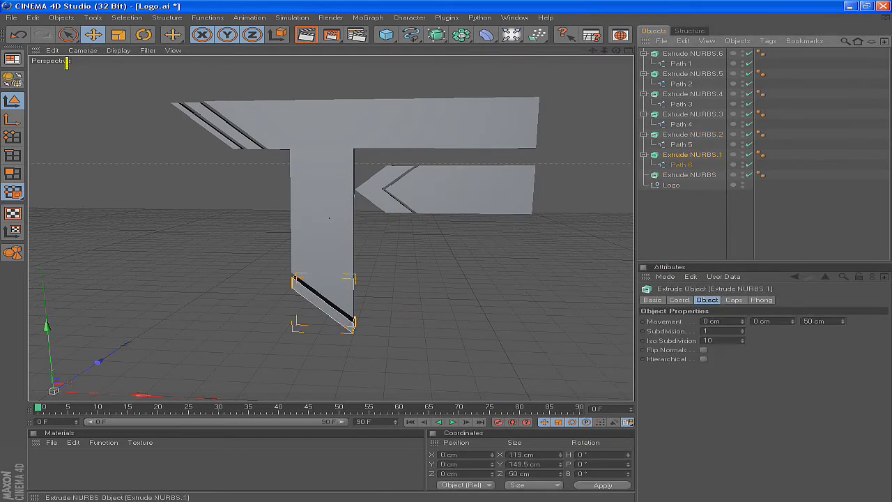
# - Undo the most recent changes to the extruded logo pieces
pyautogui.hotkey('ctrl', 'z')
pyautogui.hotkey('ctrl', 'z')
pyautogui.hotkey('ctrl', 'z')
pyautogui.hotkey('ctrl', 'z')
pyautogui.hotkey('ctrl', 'z')
pyautogui.hotkey('ctrl', 'z')
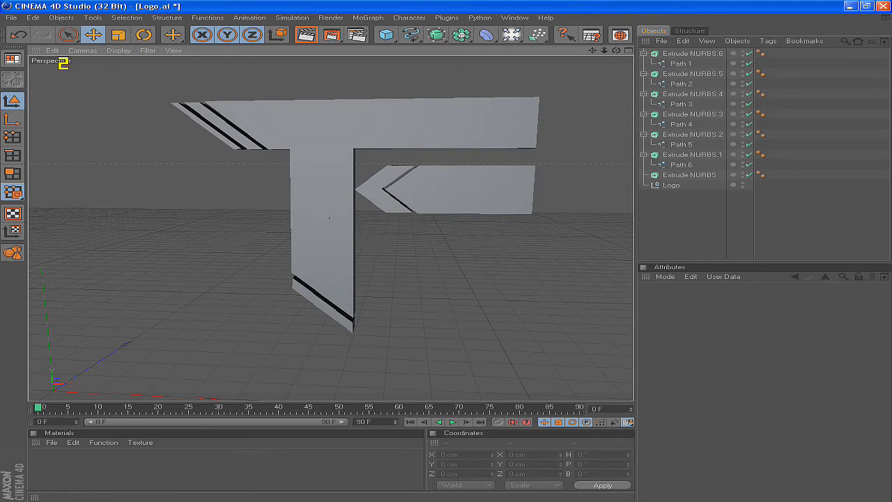
# - Create a new material and set its color to orange, RGB 255, 93, 0
pyautogui.doubleClick(105, 460)
pyautogui.doubleClick(44, 462)
pyautogui.click(358, 110)
pyautogui.write('18')
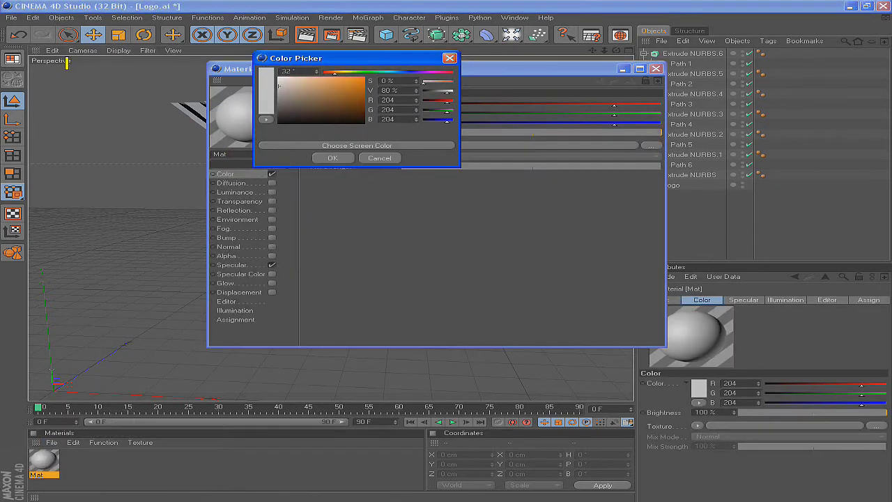
pyautogui.press('Return')
pyautogui.click(332, 158)
# - Enable reflection on the orange material and set the reflection color to gray, RGB 104, 104, 104
pyautogui.click(272, 210)
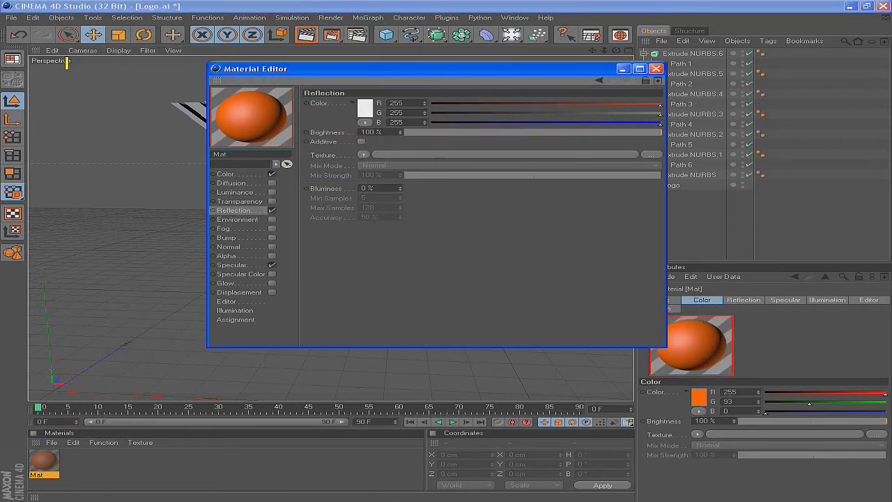
pyautogui.click(364, 99)
pyautogui.press('Return')
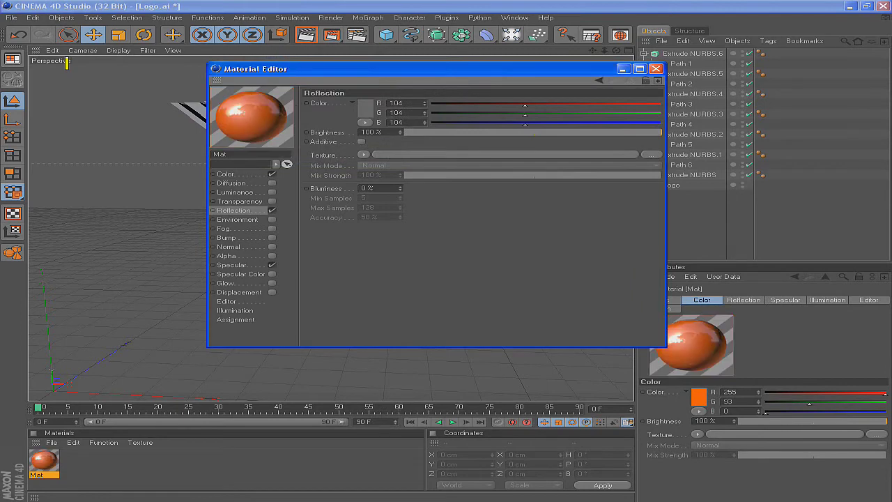
# - Apply the Mat material to Extrude NURBS.4 and Extrude NURBS.2, rendering the view to check its look
pyautogui.click(655, 69)
pyautogui.moveTo(44, 460); pyautogui.dragTo(690, 94)
pyautogui.click(306, 35)
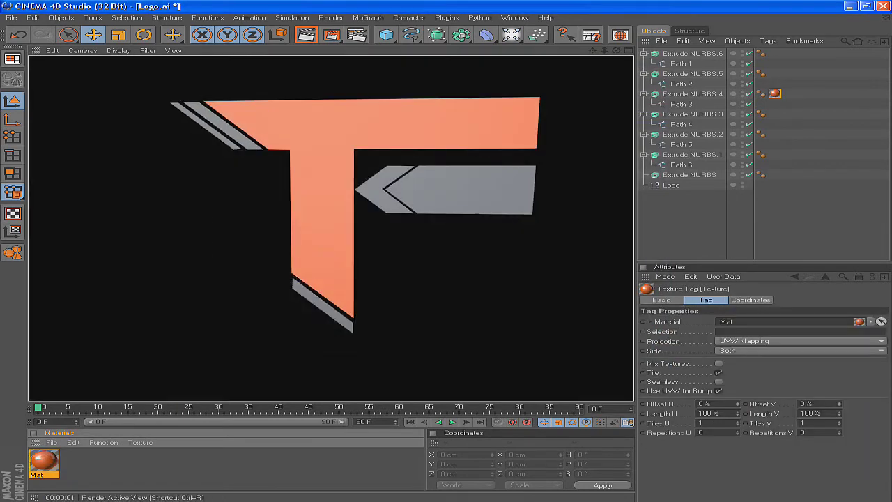
pyautogui.moveTo(44, 460); pyautogui.dragTo(697, 134)
# - Set the Mat material's color to RGB 255, 46, 0 and apply it to Extrude NURBS.3
pyautogui.doubleClick(44, 460)
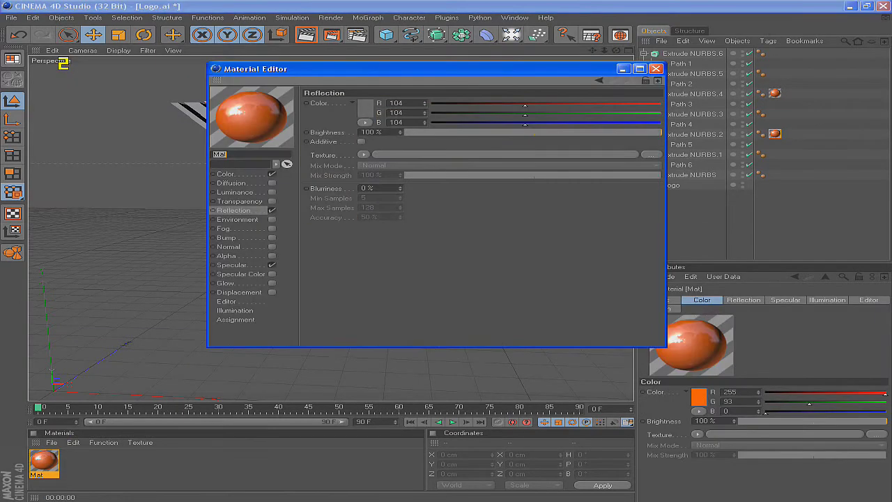
pyautogui.click(225, 174)
pyautogui.click(365, 108)
pyautogui.click(338, 154)
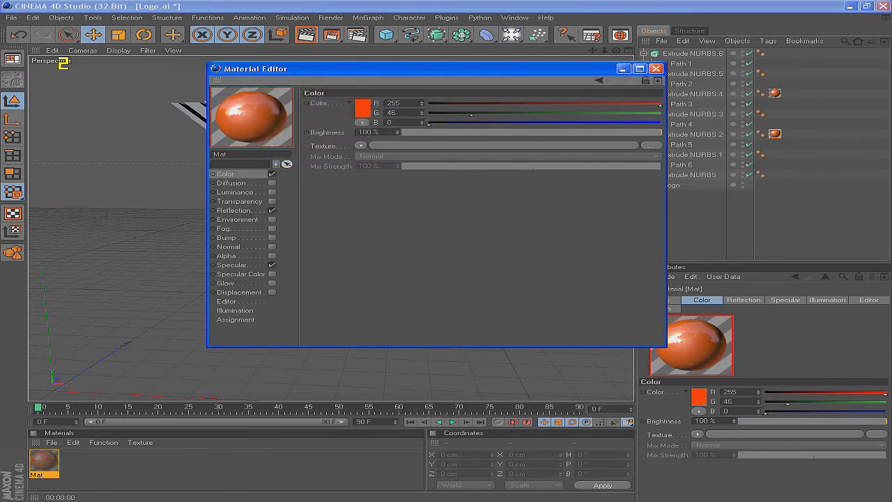
pyautogui.click(656, 69)
pyautogui.moveTo(44, 461); pyautogui.dragTo(697, 113)
# - Create a second material, Mat.1, and open it for editing
pyautogui.click(52, 442)
pyautogui.click(82, 323)
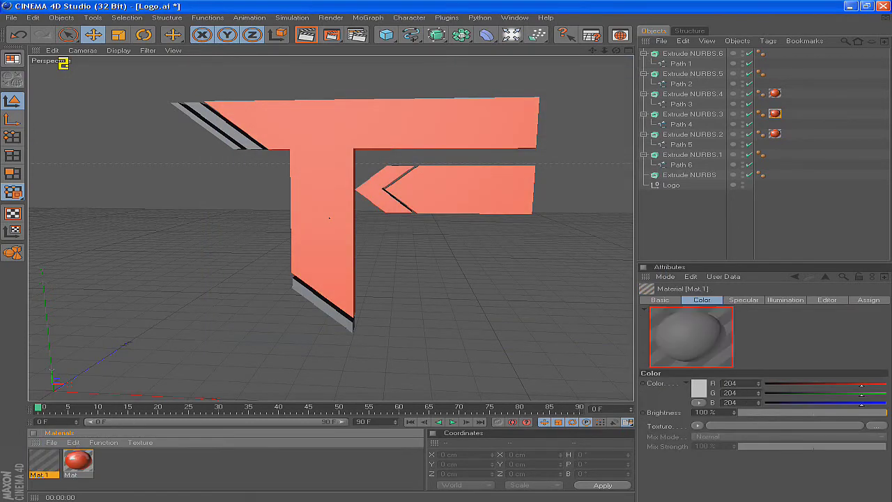
pyautogui.doubleClick(44, 461)
# - Set the Mat material's color to RGB 255, 72, 0 and apply it to Extrude NURBS.2 again
pyautogui.click(78, 460)
pyautogui.click(365, 108)
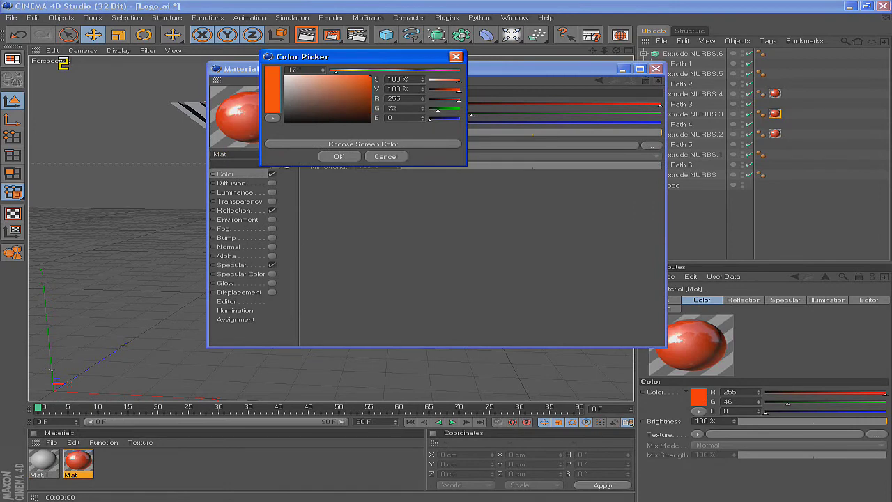
pyautogui.press('Return')
pyautogui.click(656, 68)
pyautogui.moveTo(77, 460); pyautogui.dragTo(697, 134)
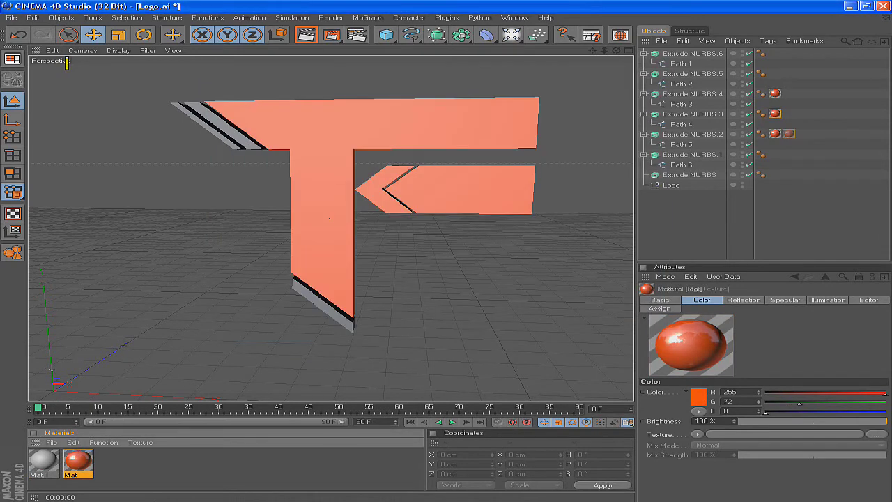
# - Set the Mat.1 material's color to a lighter orange, RGB 255, 119, 0
pyautogui.doubleClick(44, 461)
pyautogui.click(363, 108)
pyautogui.moveTo(345, 74); pyautogui.dragTo(338, 74)
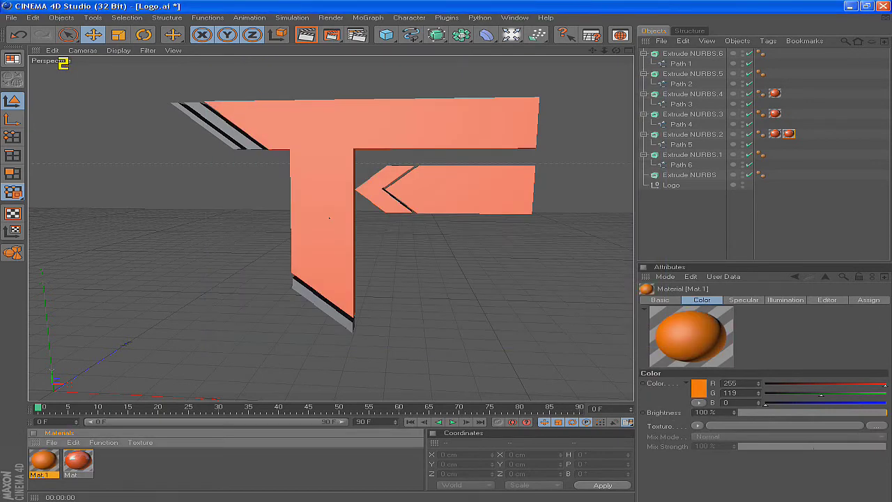
# - Apply Mat.1 to Extrude NURBS.1, 3, 5 and 6 and Mat to Extrude NURBS.2, and render the view
pyautogui.moveTo(44, 460); pyautogui.dragTo(697, 154)
pyautogui.moveTo(44, 460); pyautogui.dragTo(694, 133)
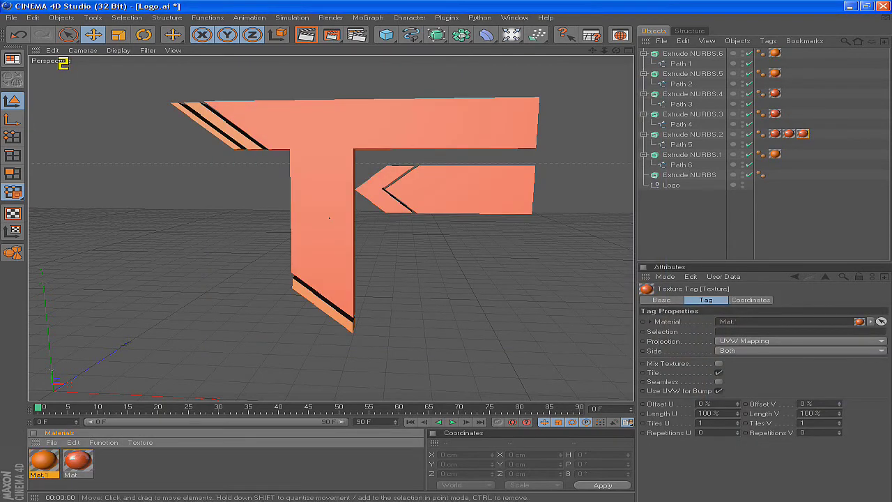
pyautogui.moveTo(44, 460); pyautogui.dragTo(694, 114)
pyautogui.hotkey('ctrl', 'r')
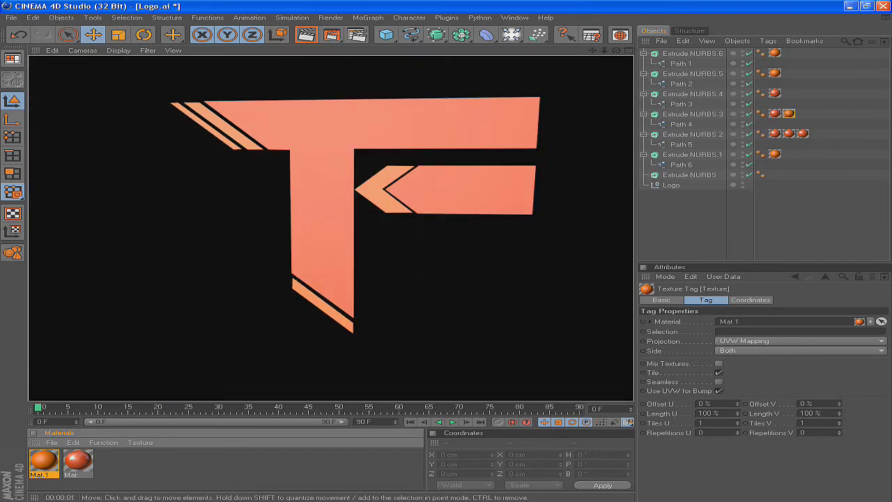
# - Adjust the Mat material's color with the Color Picker
pyautogui.click(78, 460)
pyautogui.doubleClick(77, 460)
pyautogui.click(360, 104)
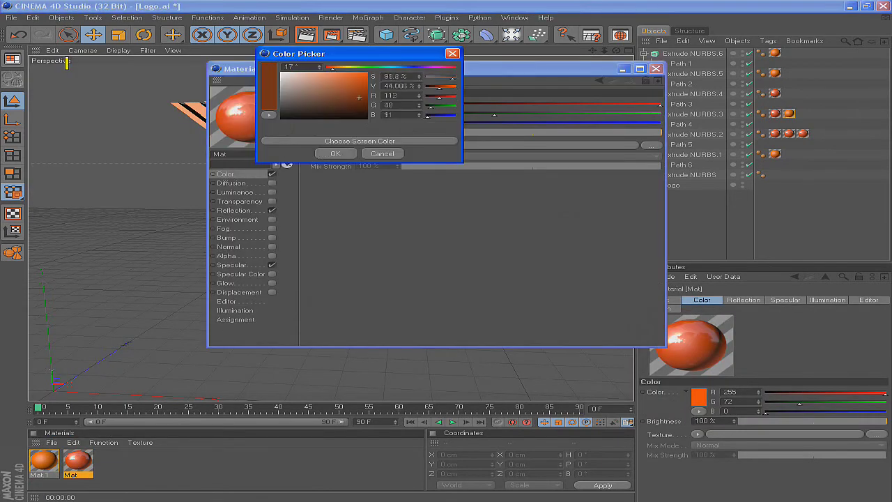
pyautogui.click(335, 154)
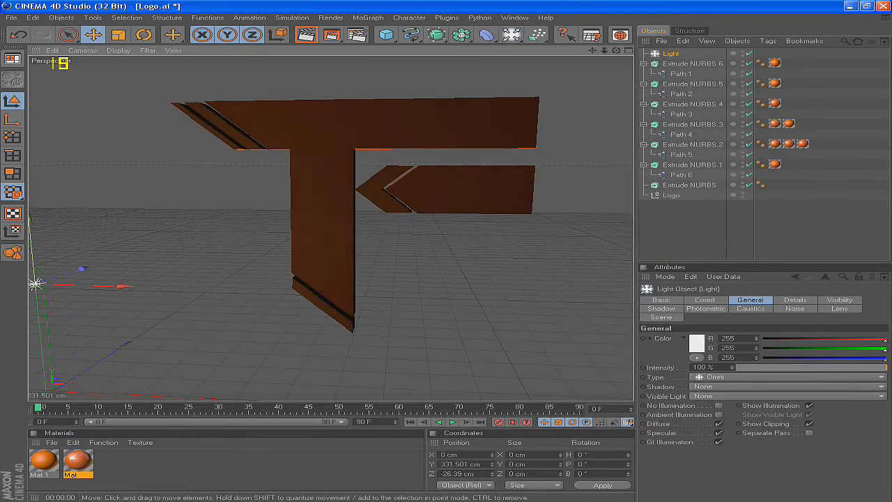
# - Add an omni light at about X 334, Y 332, Z -129 cm and render the view
pyautogui.moveTo(35, 283); pyautogui.dragTo(175, 299)
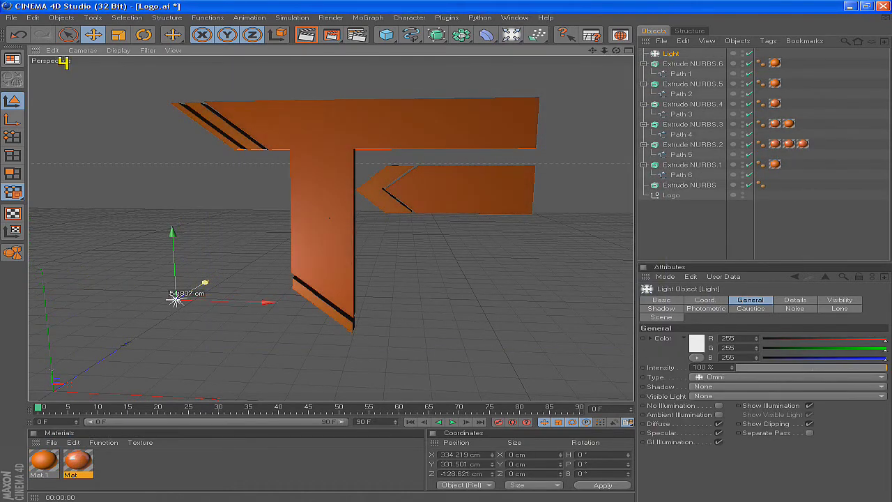
pyautogui.hotkey('ctrl', 'r')
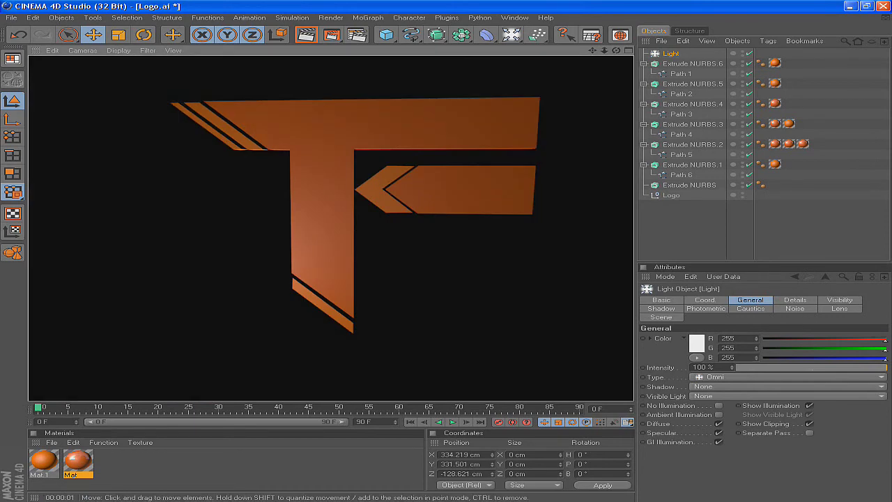
pyautogui.click(62, 62)
# - Add a second omni light between the logo's arms at about X 665, Y 641, Z 20 cm and render the view
pyautogui.moveTo(46, 324); pyautogui.dragTo(349, 272)
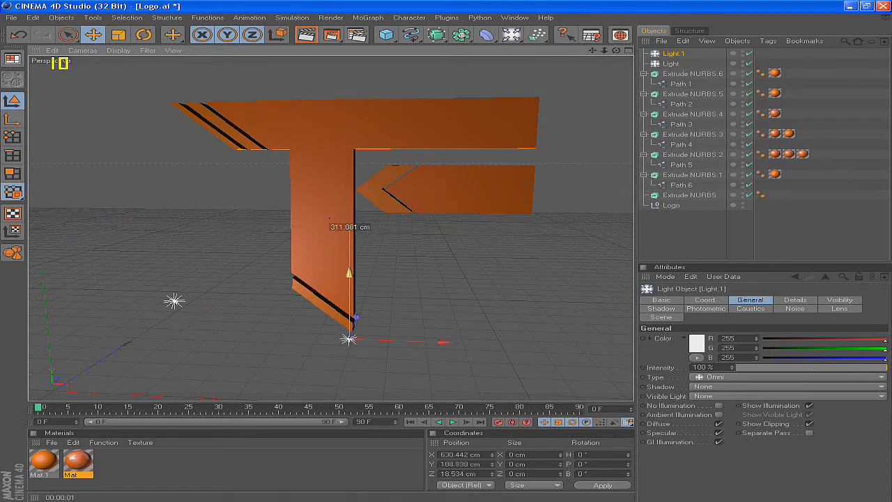
pyautogui.moveTo(349, 338); pyautogui.dragTo(367, 172)
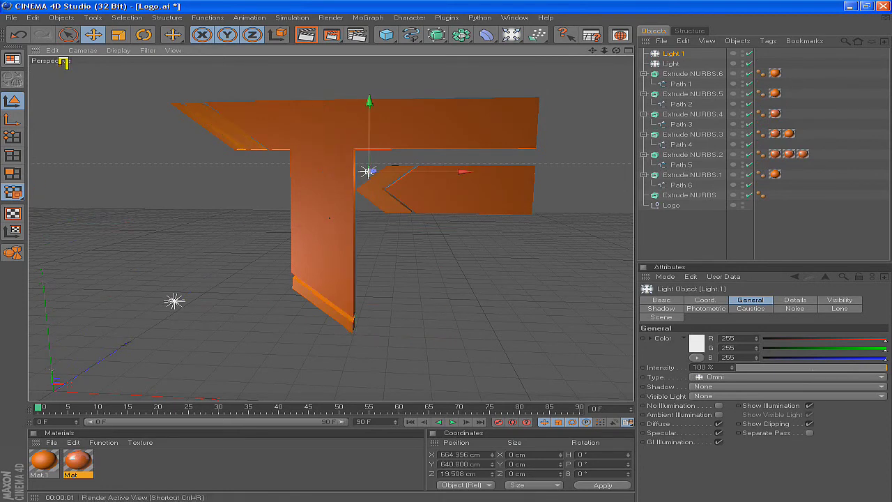
pyautogui.hotkey('ctrl', 'r')
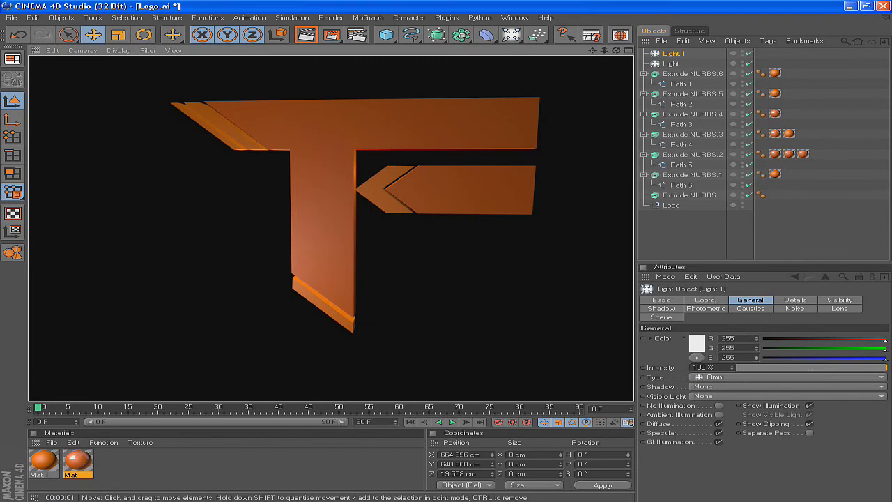
pyautogui.click(68, 60)
# - Add a third omni light beyond the lower arm's outer end at about X 1067, Y 521 cm and render the view
pyautogui.click(511, 35)
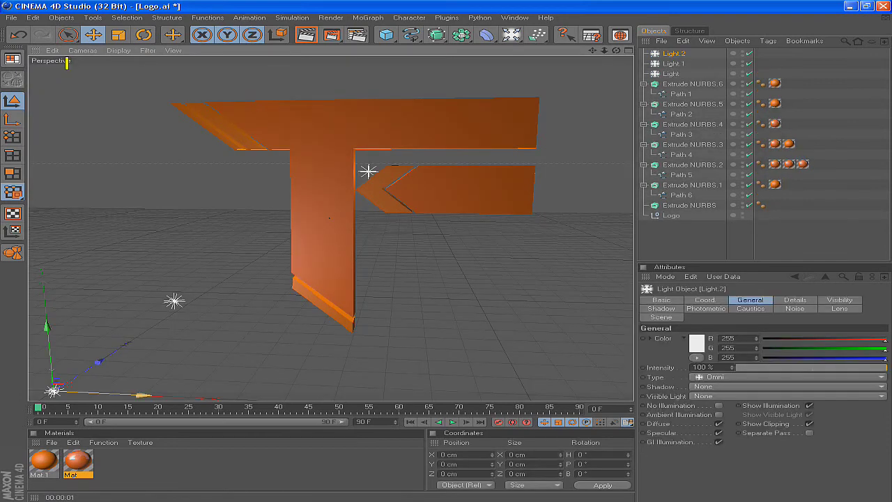
pyautogui.moveTo(568, 213); pyautogui.dragTo(557, 215)
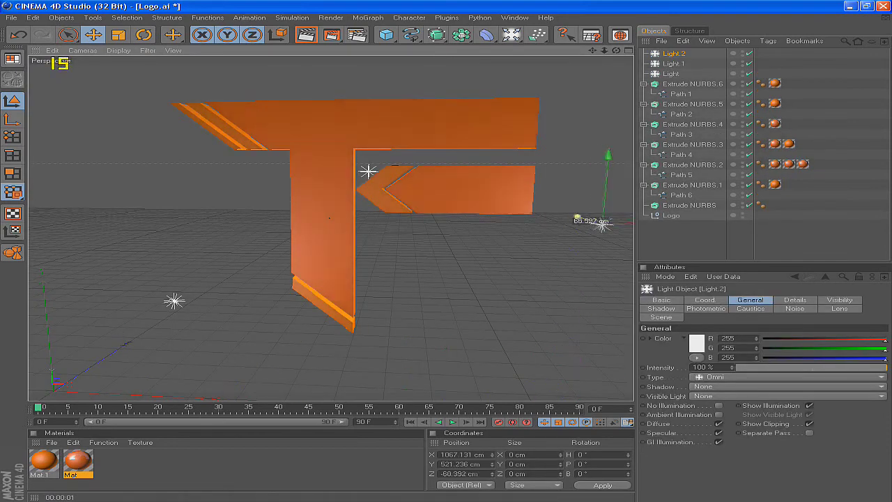
pyautogui.hotkey('ctrl', 'r')
pyautogui.click(63, 61)
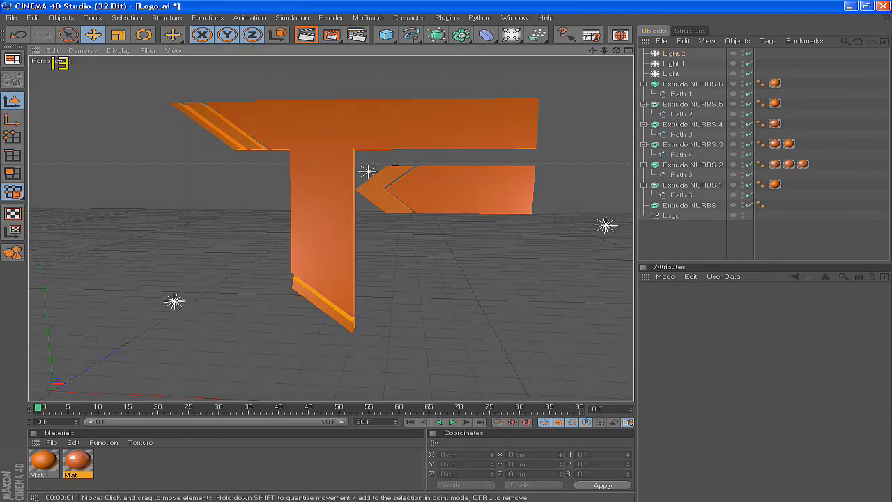
# - Set the Z movement of Extrude NURBS.6, the outermost strip of the upper arm, to 80 cm and render the view
pyautogui.click(385, 190)
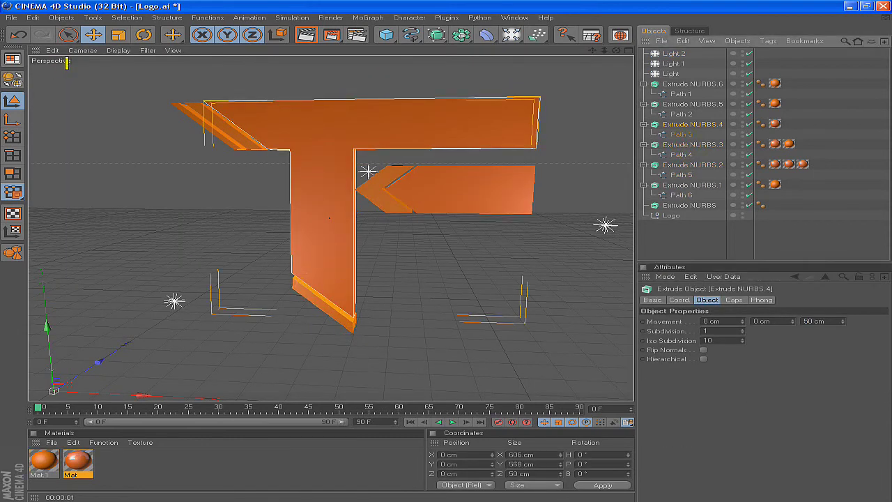
pyautogui.click(209, 125)
pyautogui.click(62, 61)
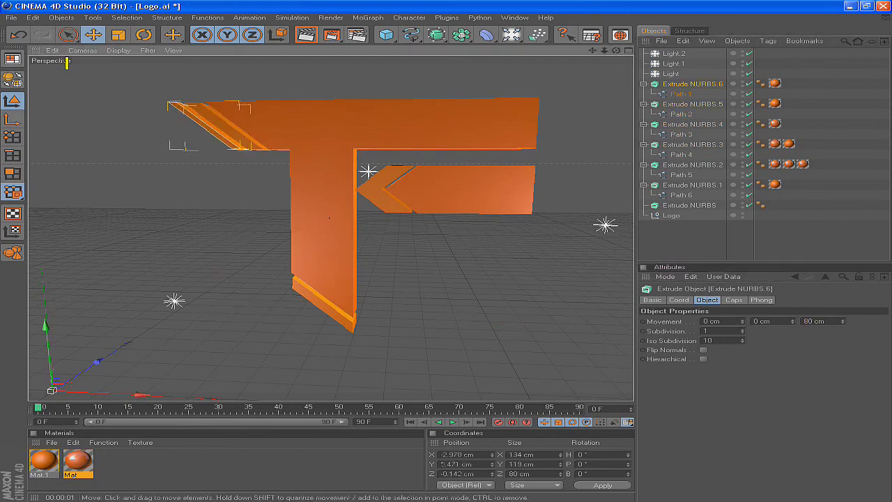
pyautogui.hotkey('ctrl', 'r')
pyautogui.click(63, 61)
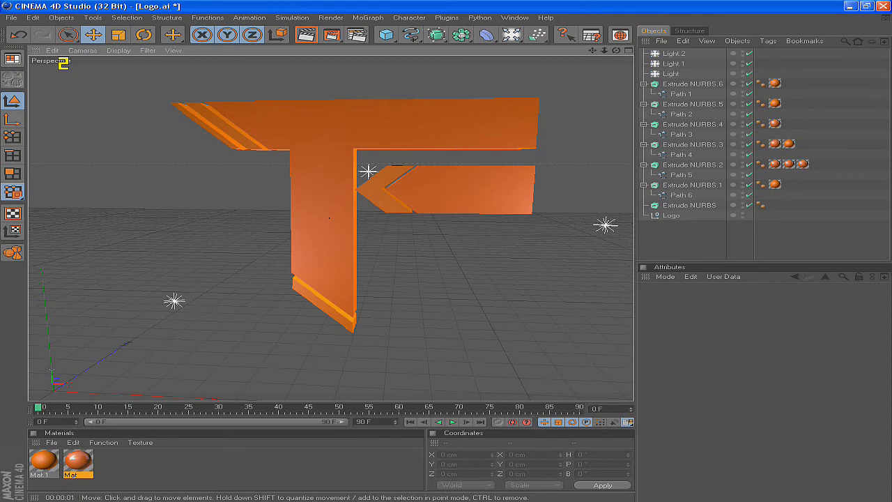
# - Add a fourth omni light beside the stem's lower end and raise the first and third lights to the logo's upper edge or above
pyautogui.click(512, 35)
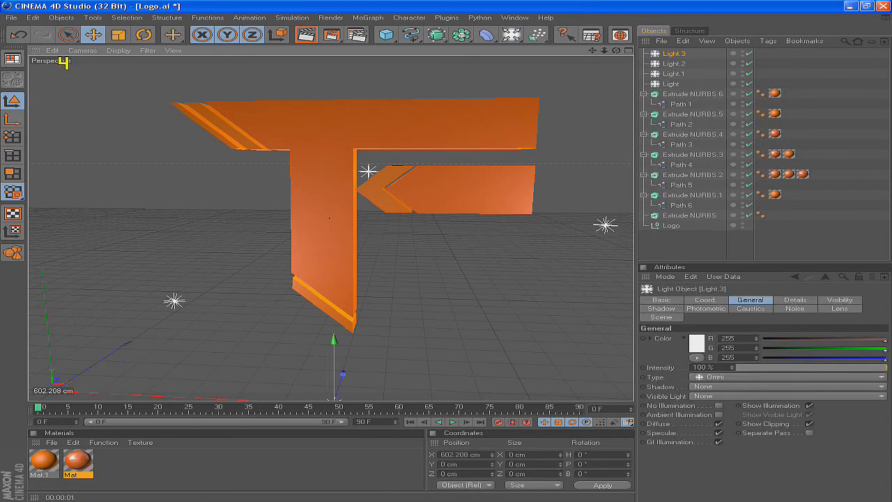
pyautogui.moveTo(333, 193); pyautogui.dragTo(394, 344)
pyautogui.click(175, 301)
pyautogui.moveTo(174, 301); pyautogui.dragTo(161, 60)
pyautogui.moveTo(606, 225); pyautogui.dragTo(617, 82)
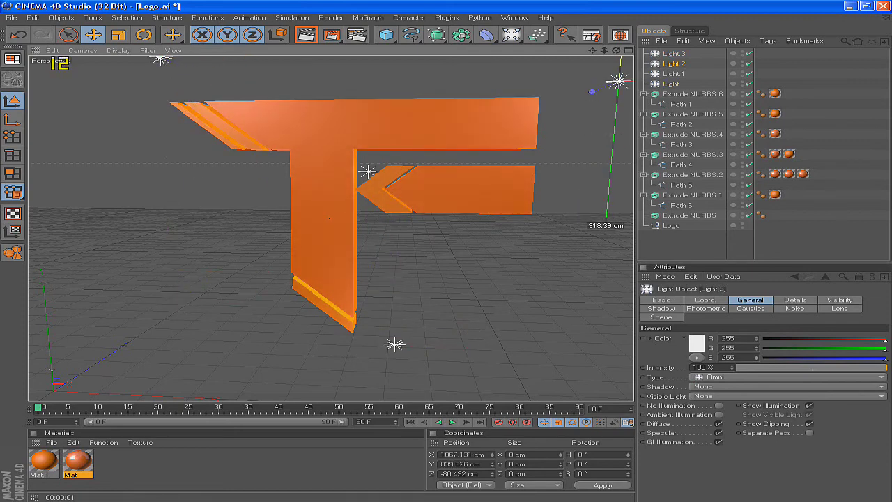
# - Move Light.1 in front of the logo to about X 582, Y 580, Z -384 cm and render the view
pyautogui.click(368, 172)
pyautogui.moveTo(367, 172); pyautogui.dragTo(281, 144)
pyautogui.hotkey('ctrl', 'r')
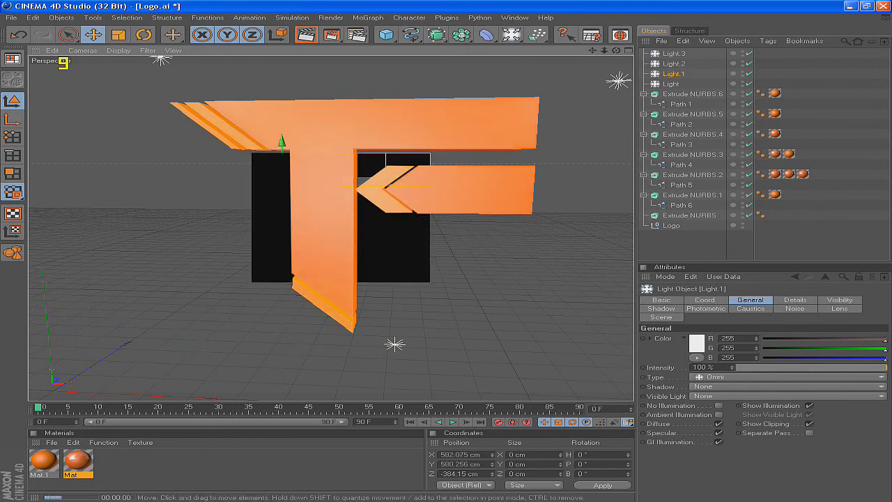